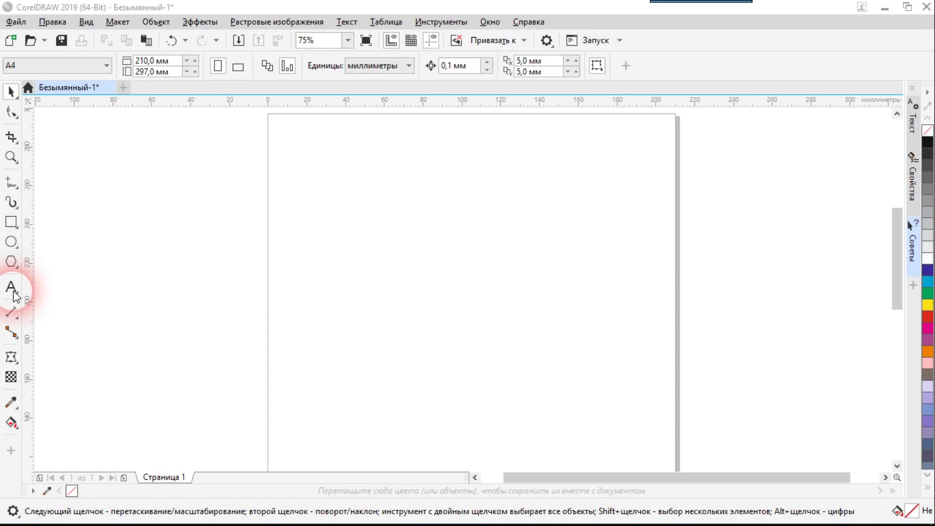
# Add the artistic text "salom" in Arial near the upper part of the page.
pyautogui.click(12, 288)
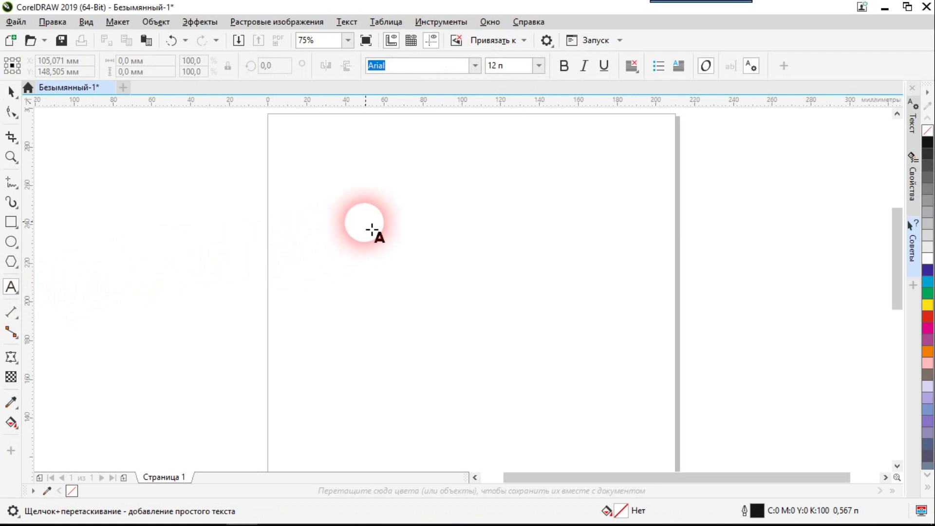
pyautogui.click(349, 199)
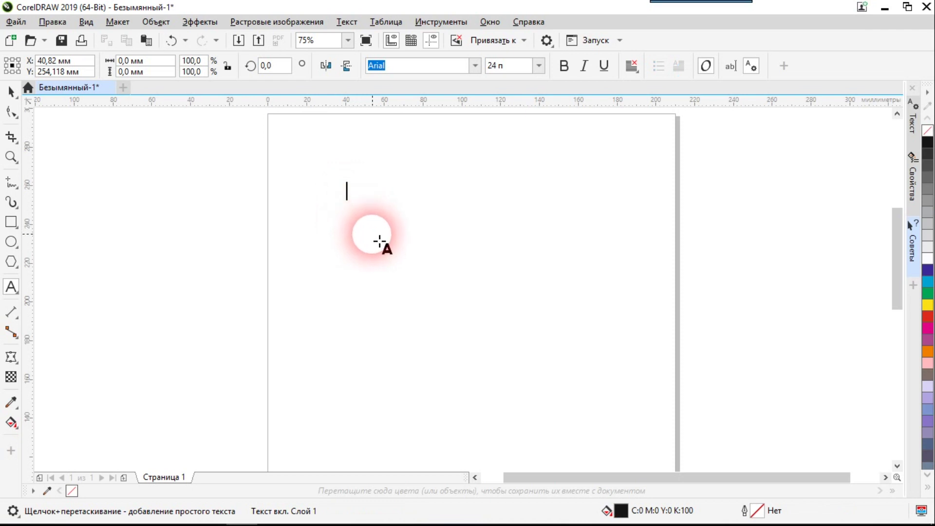
pyautogui.write('salom')
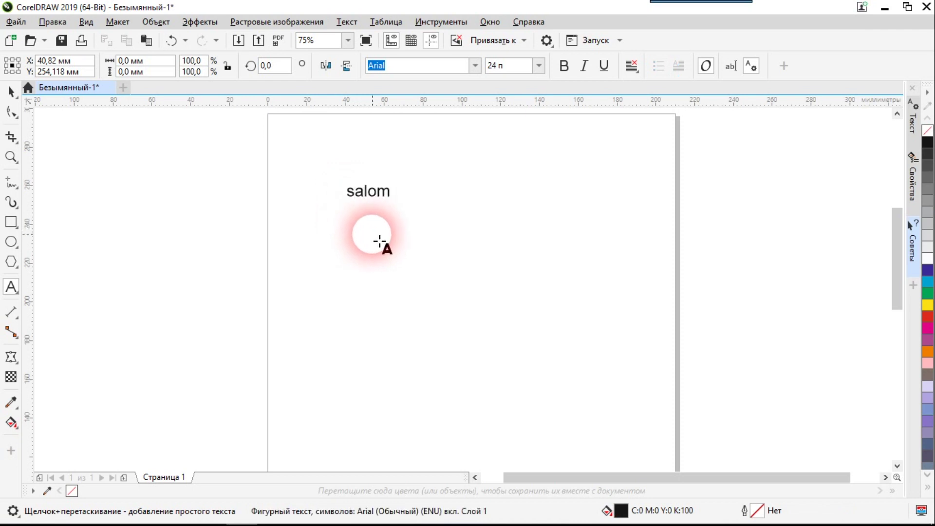
pyautogui.press('Escape')
pyautogui.click(10, 92)
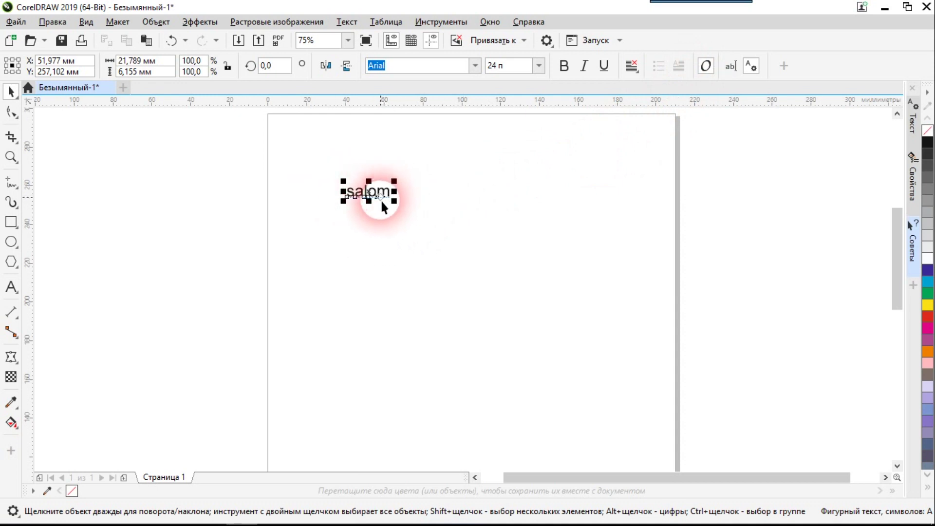
pyautogui.click(13, 91)
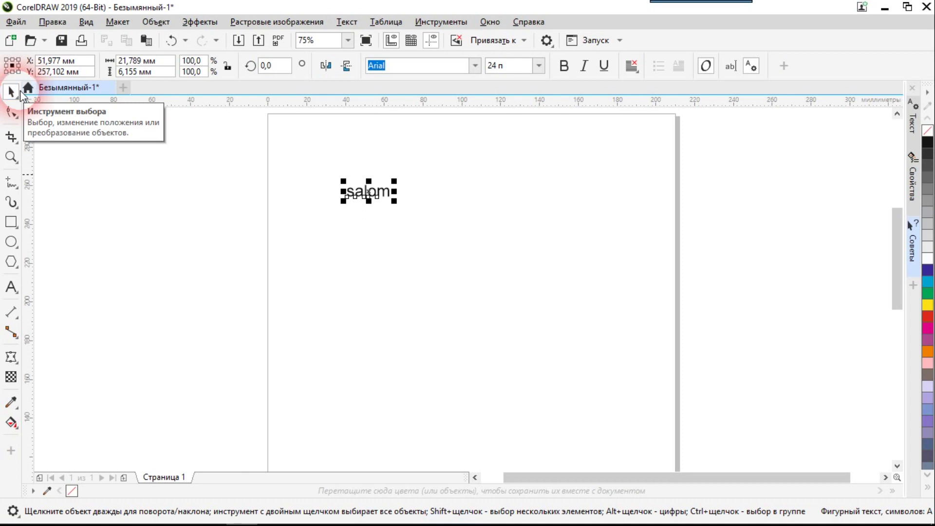
# Enlarge the "salom" text proportionally to about 101 mm wide and 28.5 mm high.
pyautogui.click(372, 203)
pyautogui.moveTo(403, 208); pyautogui.dragTo(537, 303)
pyautogui.doubleClick(434, 219)
pyautogui.click(491, 220)
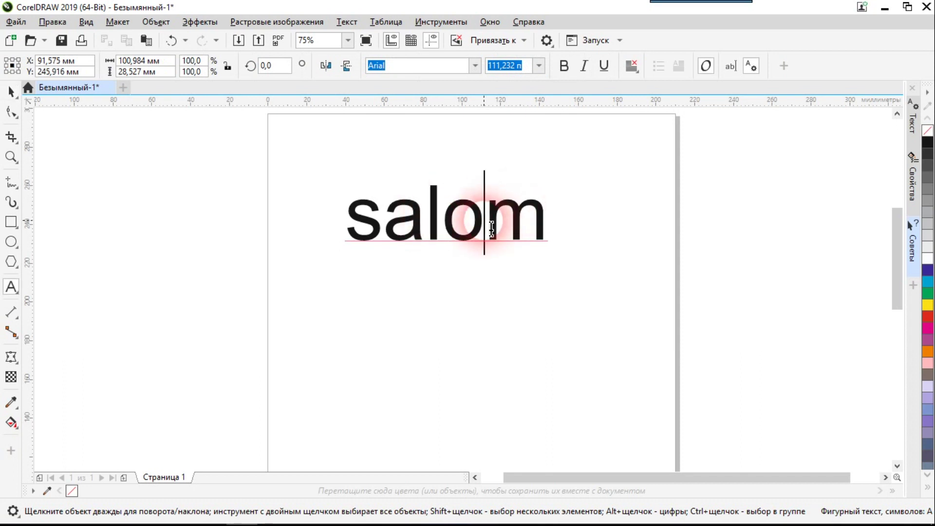
# Try rotating the "salom" text about 1.5° around its centre, and undo the rotation.
pyautogui.click(11, 91)
pyautogui.click(445, 224)
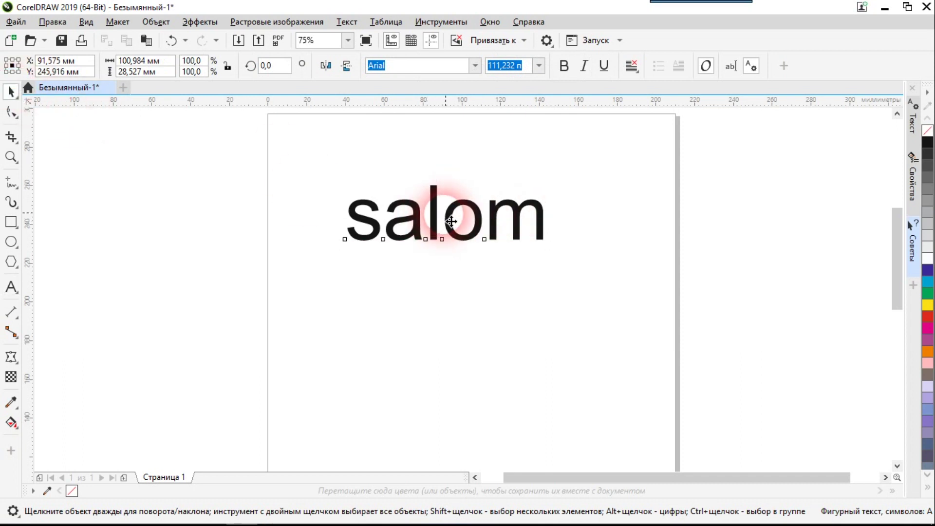
pyautogui.moveTo(549, 188); pyautogui.dragTo(518, 201)
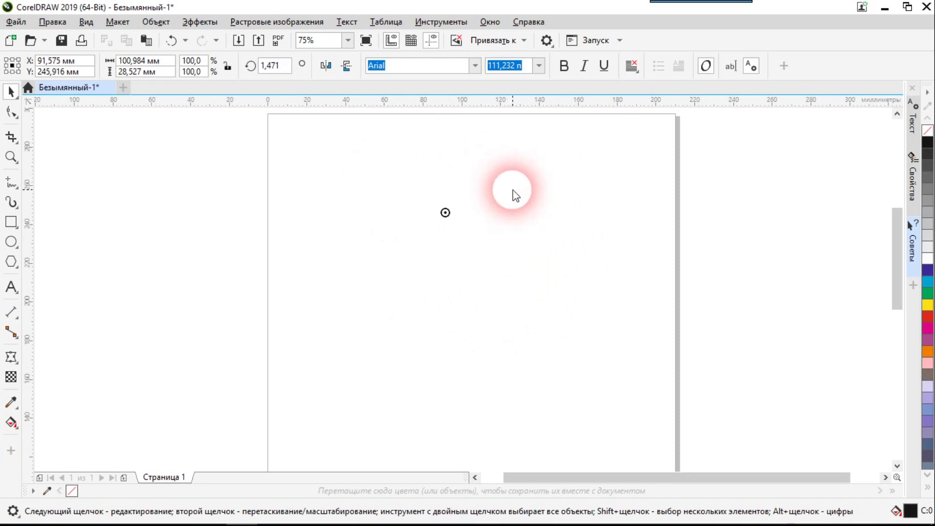
pyautogui.click(591, 221)
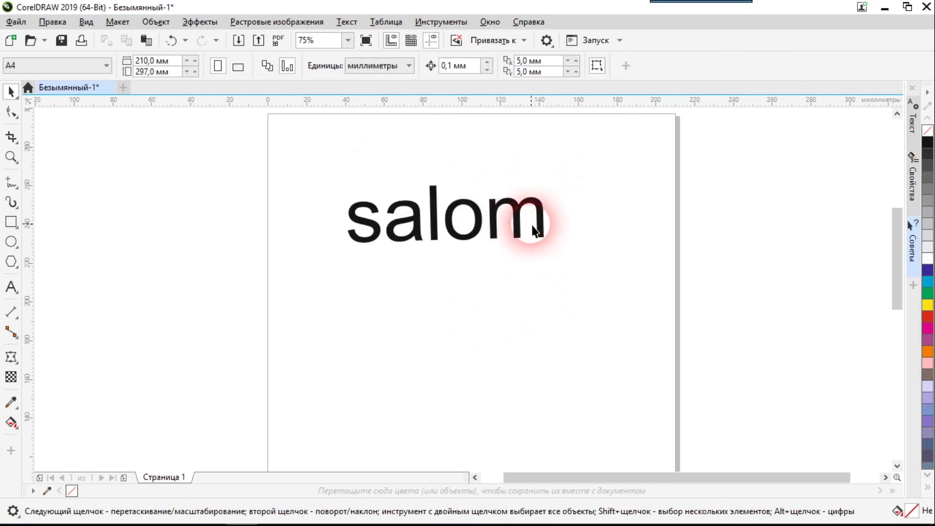
pyautogui.click(536, 231)
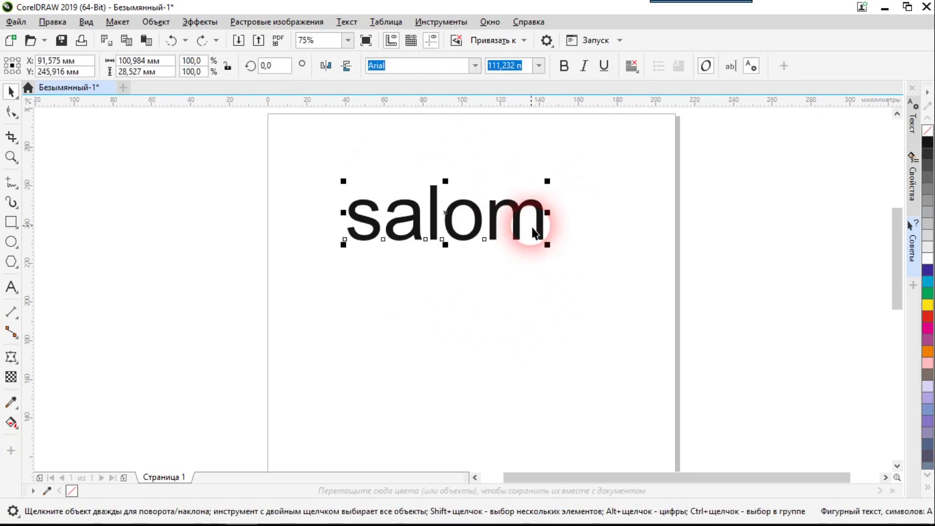
# Shift individual letters of "salom" with the Shape tool, lowering "a" to -31 %, raising "l", and raising "m" to 54 %.
pyautogui.click(11, 113)
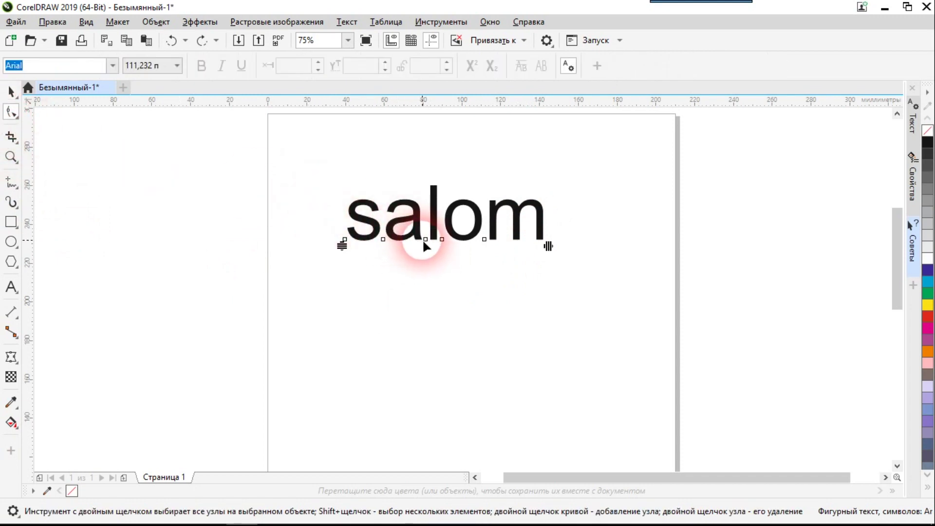
pyautogui.click(425, 239)
pyautogui.moveTo(426, 239); pyautogui.dragTo(390, 265)
pyautogui.click(383, 239)
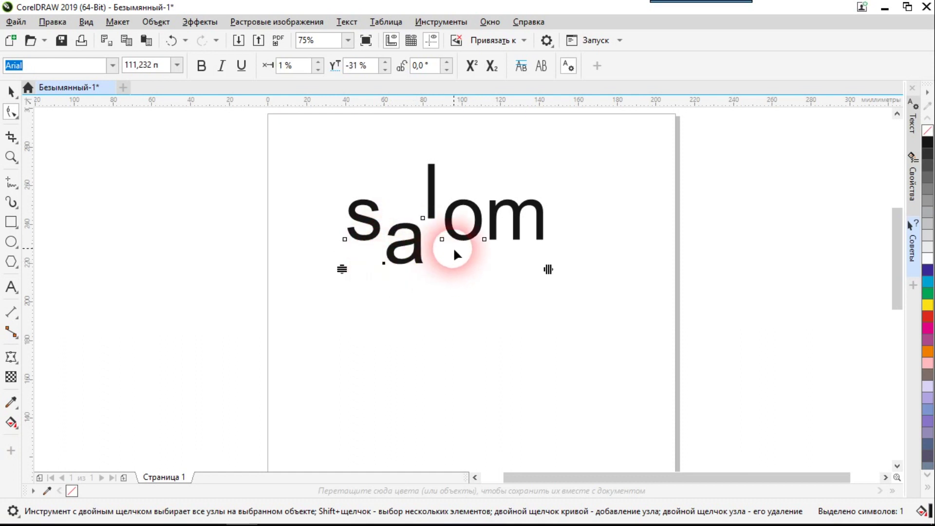
pyautogui.moveTo(485, 240); pyautogui.dragTo(486, 198)
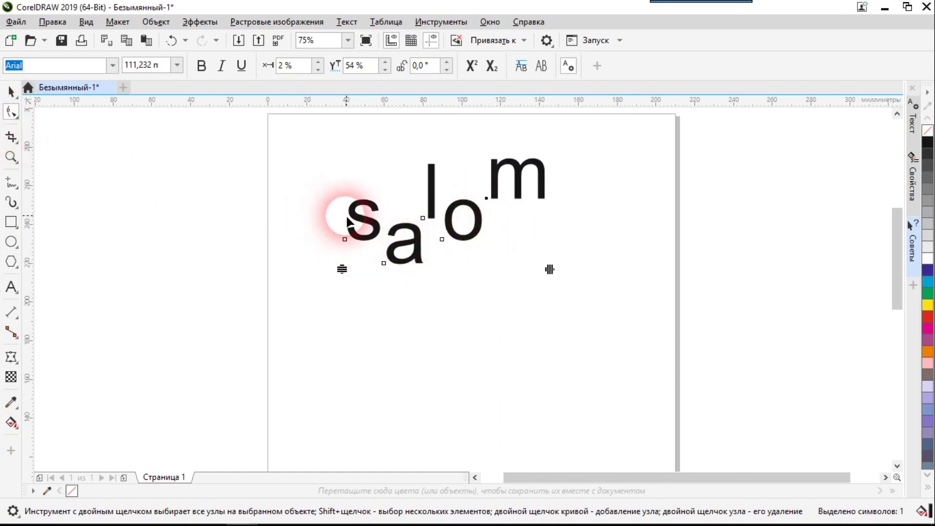
# Delete the "salom" text from the page.
pyautogui.click(11, 91)
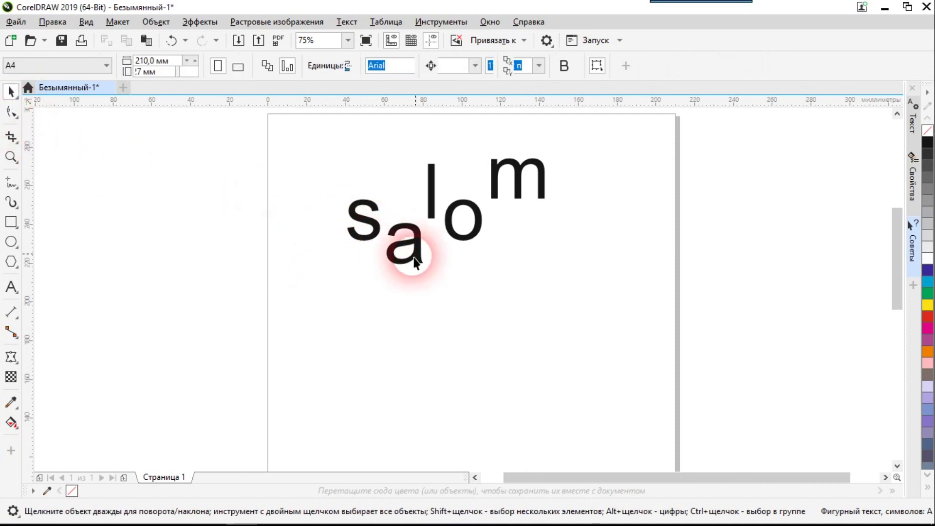
pyautogui.click(456, 235)
pyautogui.press('Delete')
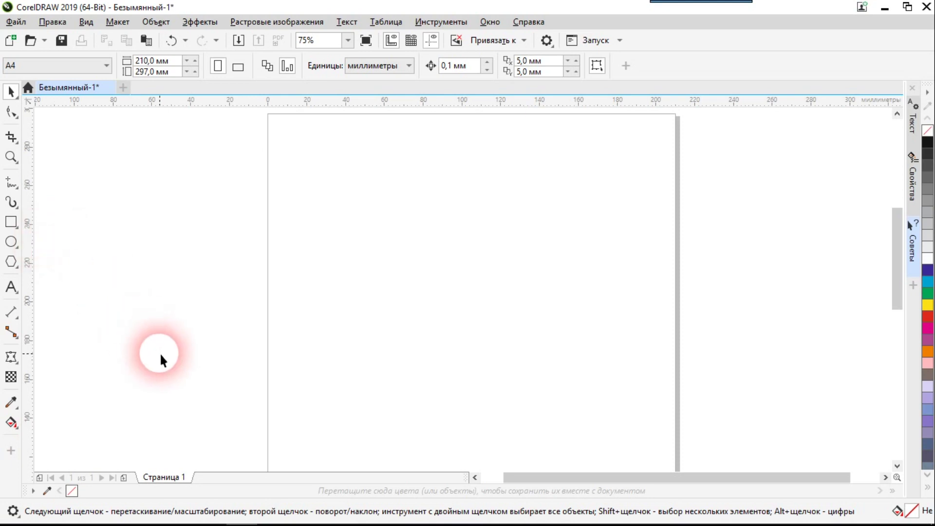
# Switch to Word and copy the first paragraph under the heading about words searched on Yandex.
pyautogui.moveTo(446, 519)
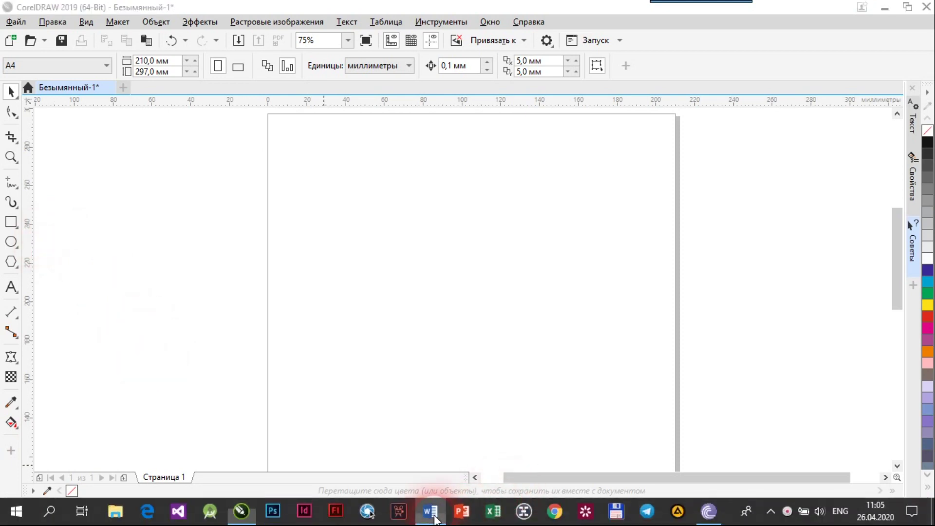
pyautogui.click(431, 511)
pyautogui.click(240, 188)
pyautogui.moveTo(245, 192); pyautogui.dragTo(558, 267)
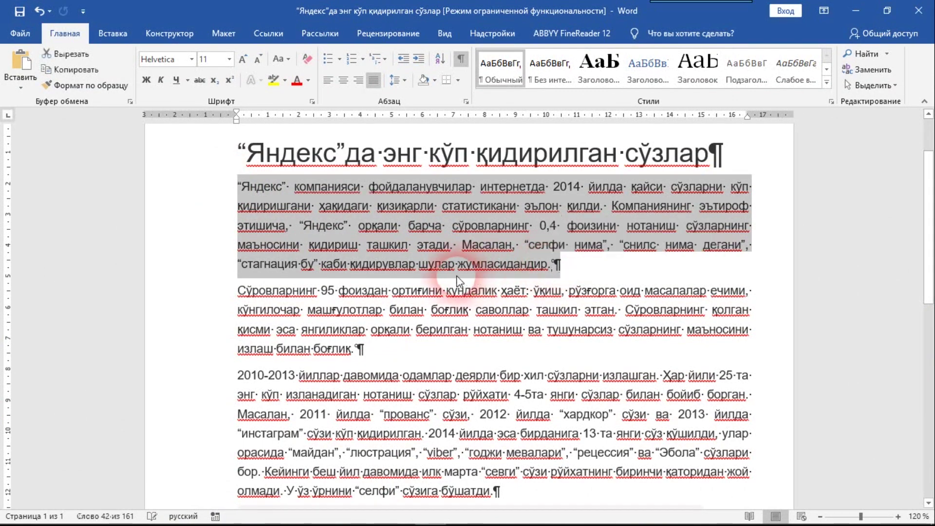
pyautogui.click(77, 73)
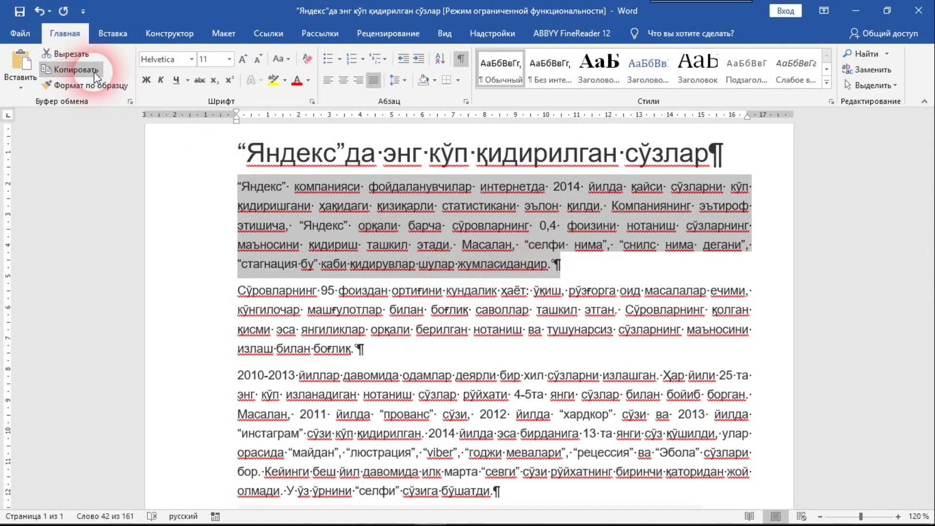
# Return to CorelDRAW, paste the copied paragraph, and move it up the page to about Y 192 mm.
pyautogui.click(856, 10)
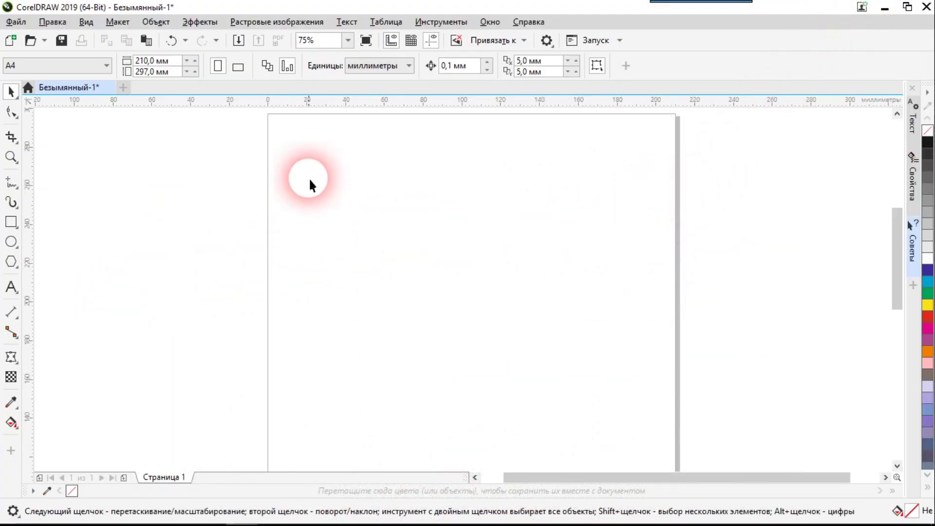
pyautogui.click(148, 41)
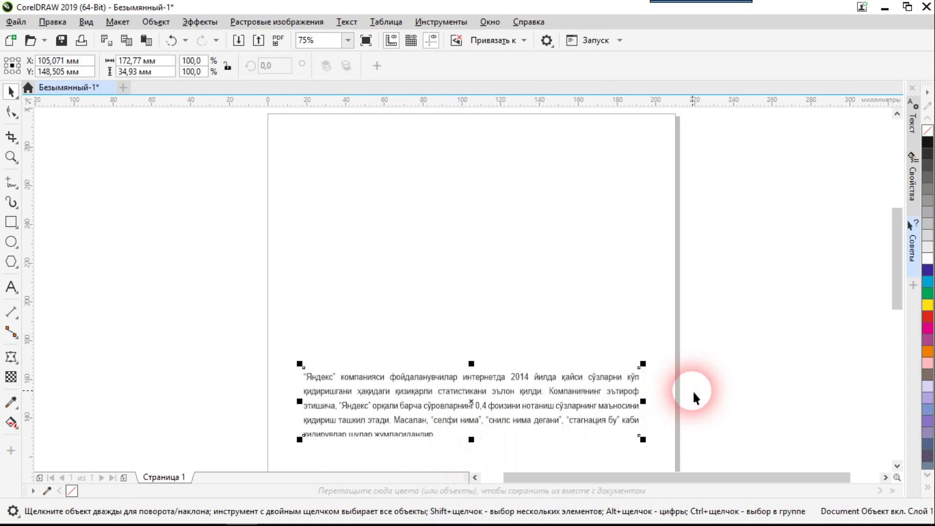
pyautogui.scroll(-3, 901, 277)
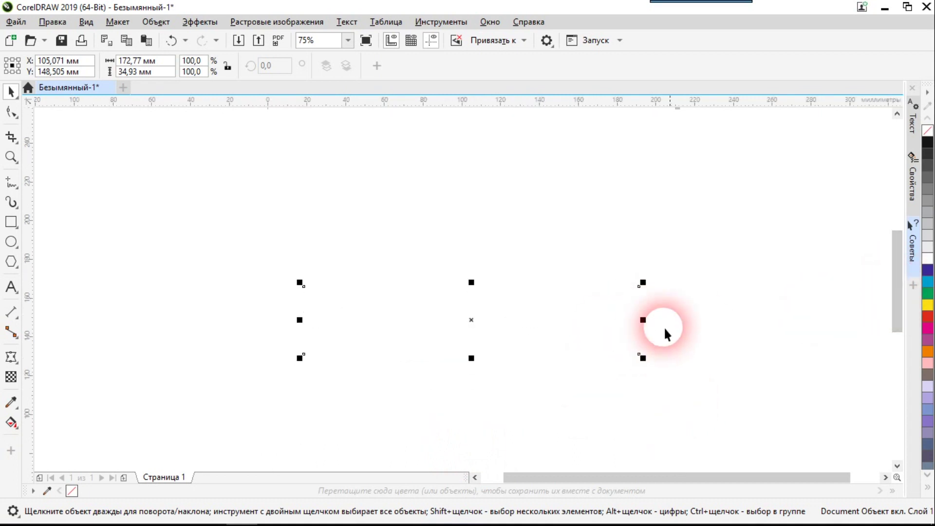
pyautogui.click(725, 269)
pyautogui.click(581, 312)
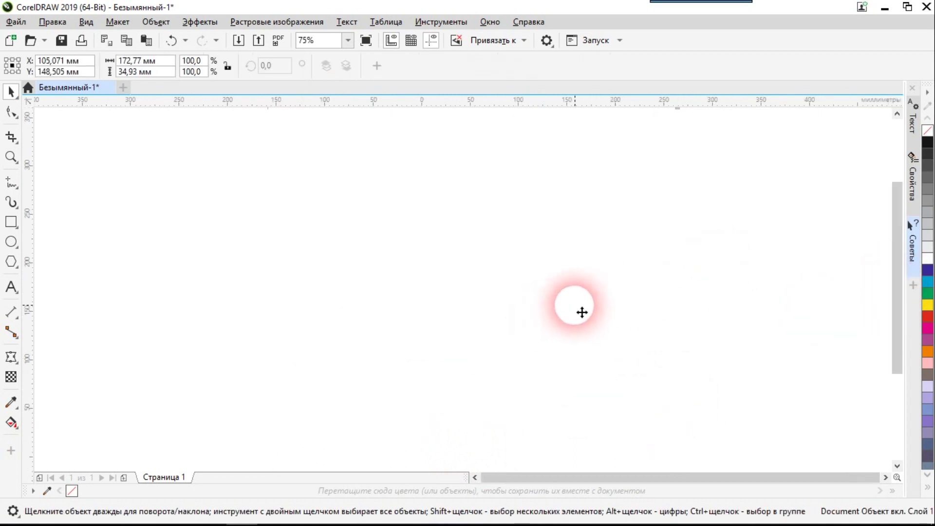
pyautogui.scroll(-2, 582, 312)
pyautogui.scroll(2, 582, 312)
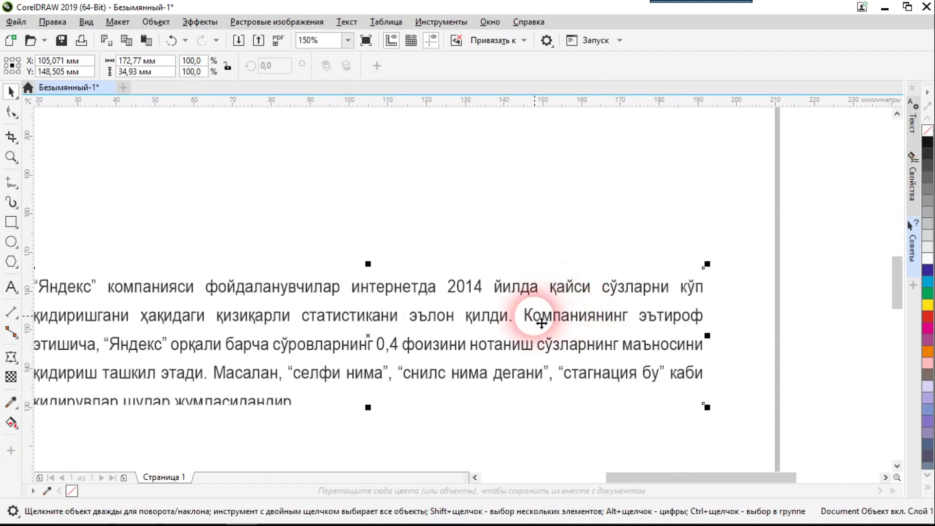
pyautogui.scroll(-1, 542, 323)
pyautogui.click(700, 278)
pyautogui.moveTo(542, 320); pyautogui.dragTo(543, 239)
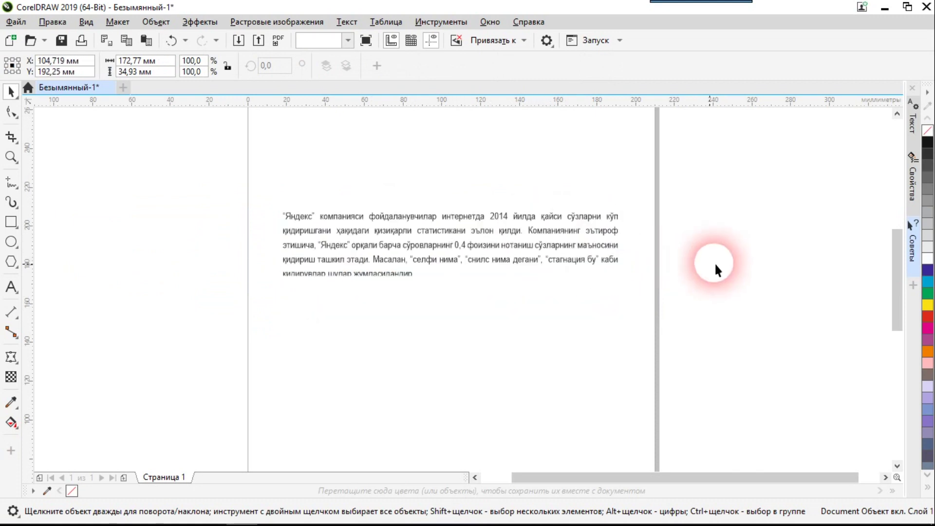
# Scale the pasted paragraph proportionally to about 107 %, about 185 mm wide, so it fits within the page width.
pyautogui.click(727, 257)
pyautogui.click(587, 271)
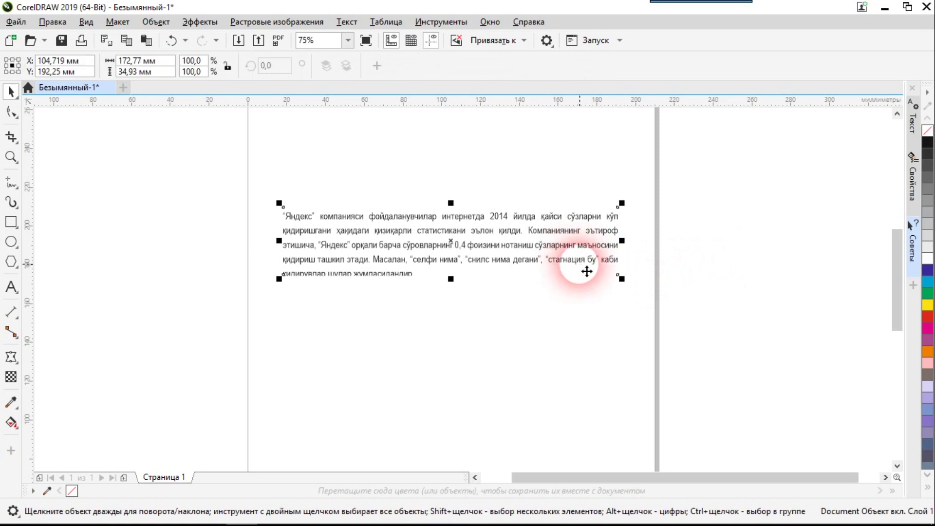
pyautogui.click(472, 142)
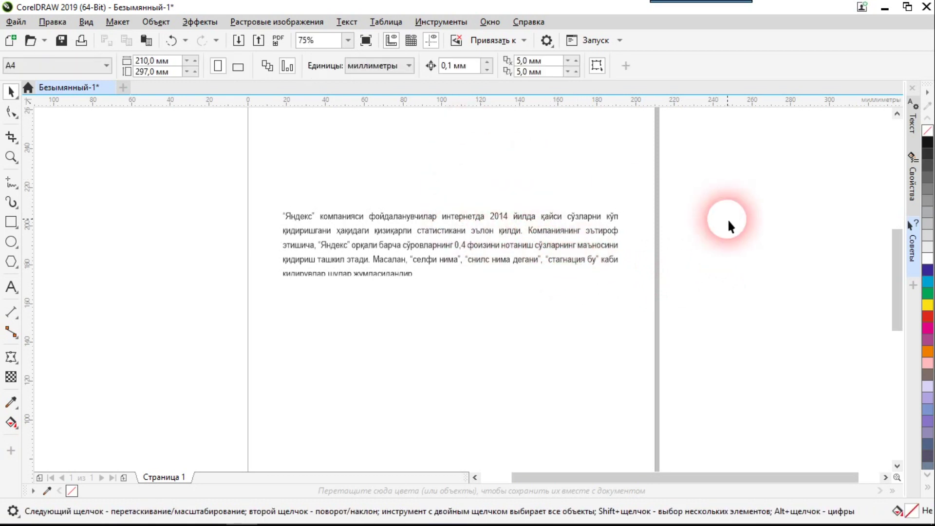
pyautogui.click(571, 233)
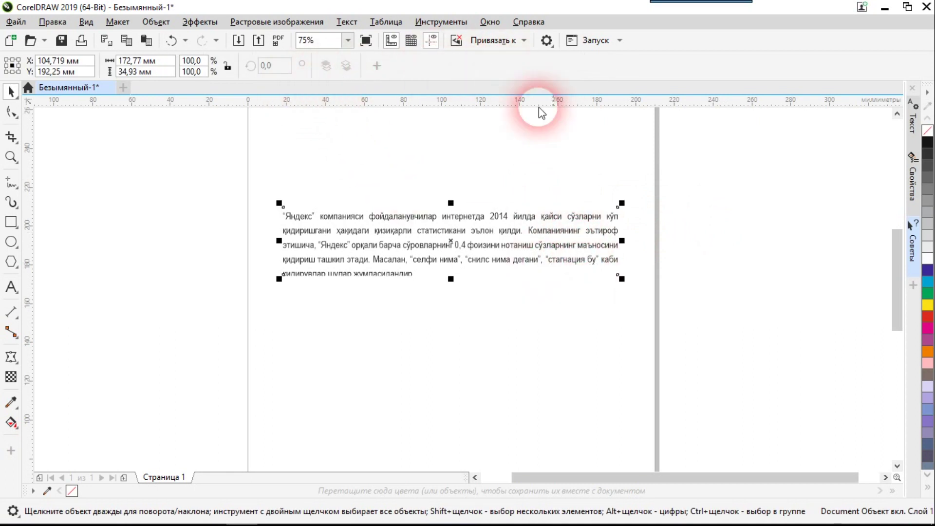
pyautogui.moveTo(622, 278); pyautogui.dragTo(708, 346)
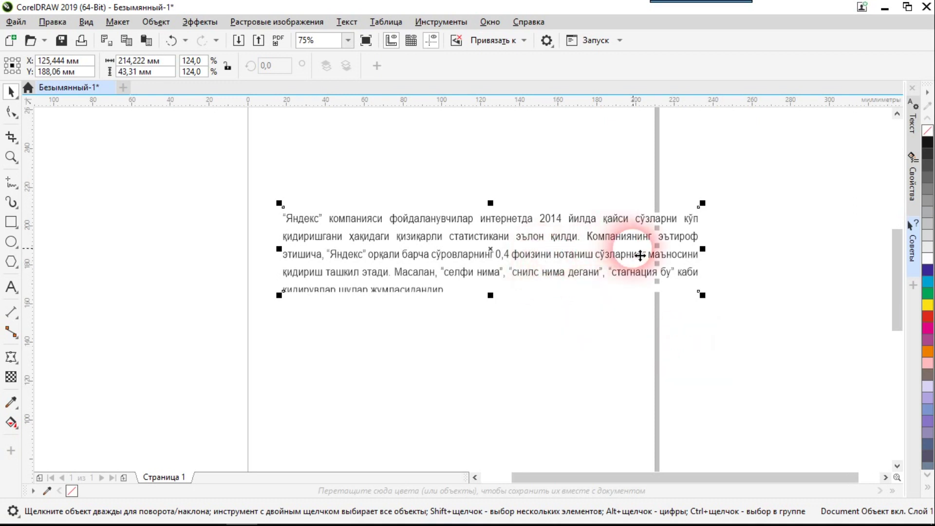
pyautogui.moveTo(713, 301); pyautogui.dragTo(666, 286)
pyautogui.click(747, 282)
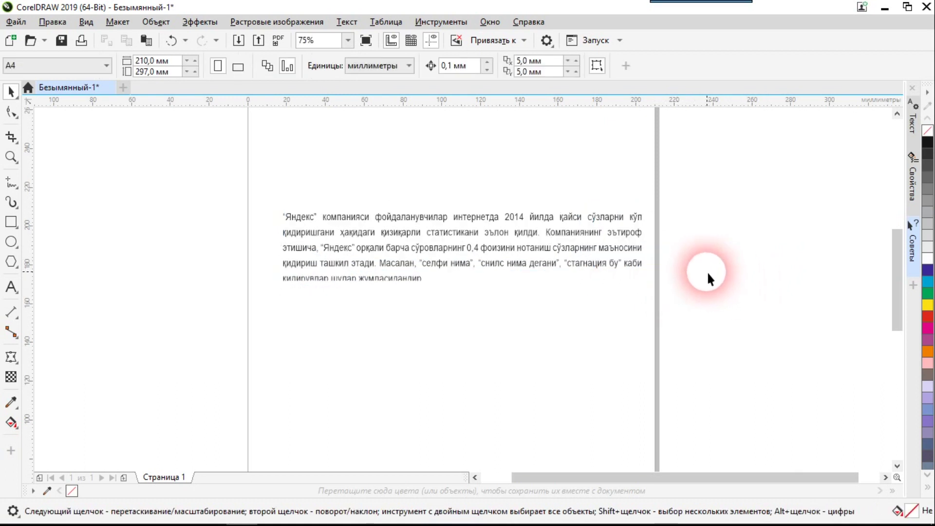
# Move the paragraph slightly left so its centre lies at about X 106.7 mm, Y 191.3 mm.
pyautogui.click(562, 247)
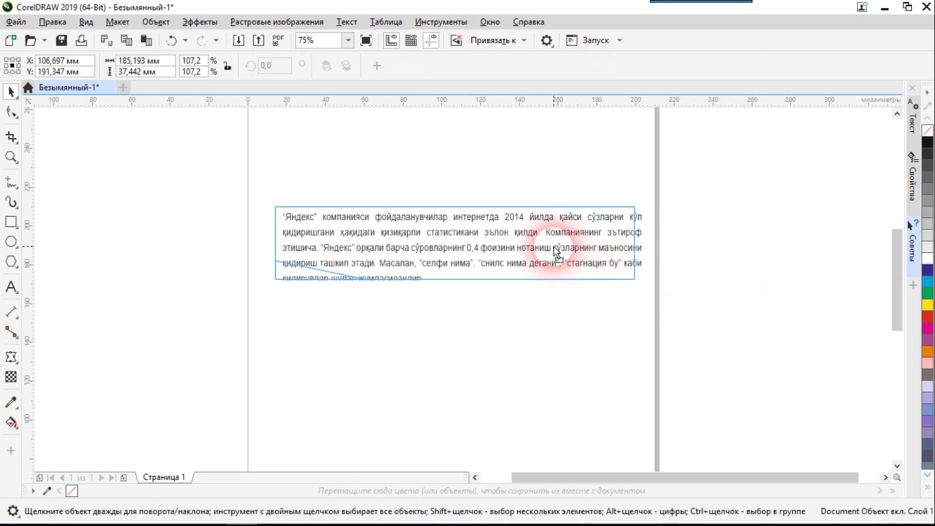
pyautogui.moveTo(502, 261); pyautogui.dragTo(493, 260)
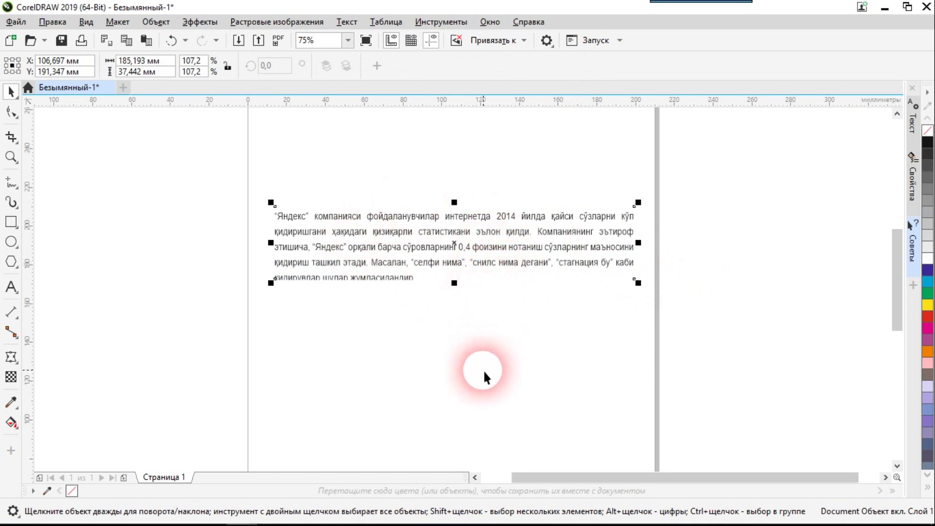
pyautogui.click(457, 344)
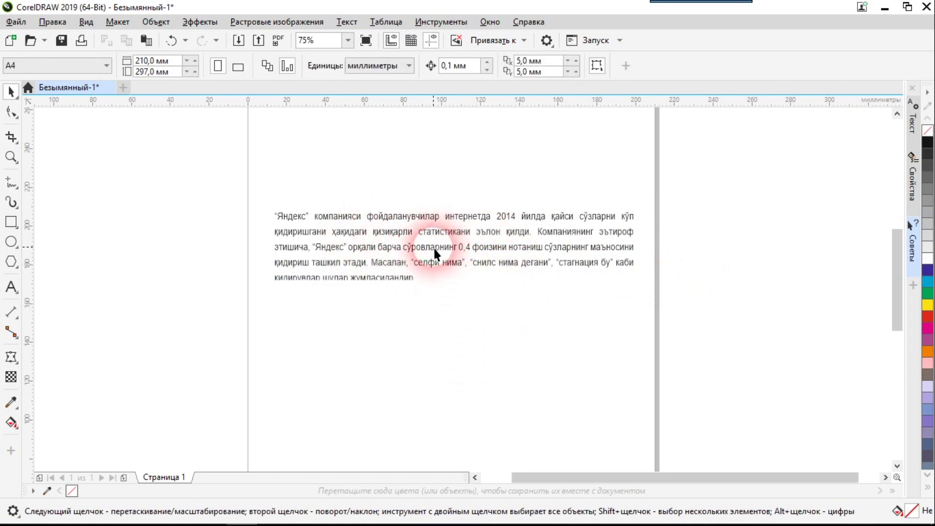
# Open the embedded paragraph for editing in Word, make all its text bold and italic, and return to the drawing.
pyautogui.doubleClick(433, 247)
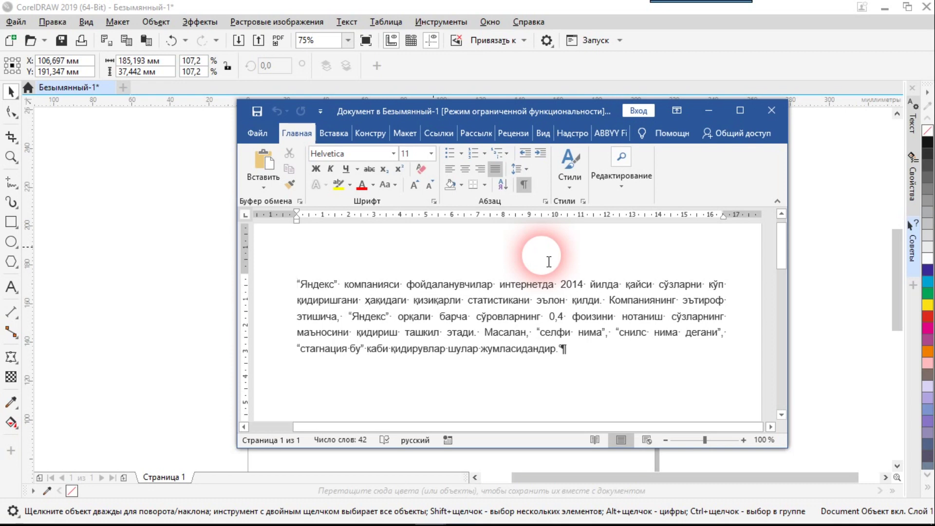
pyautogui.moveTo(295, 285); pyautogui.dragTo(565, 351)
pyautogui.hotkey('ctrl', 'c')
pyautogui.click(316, 169)
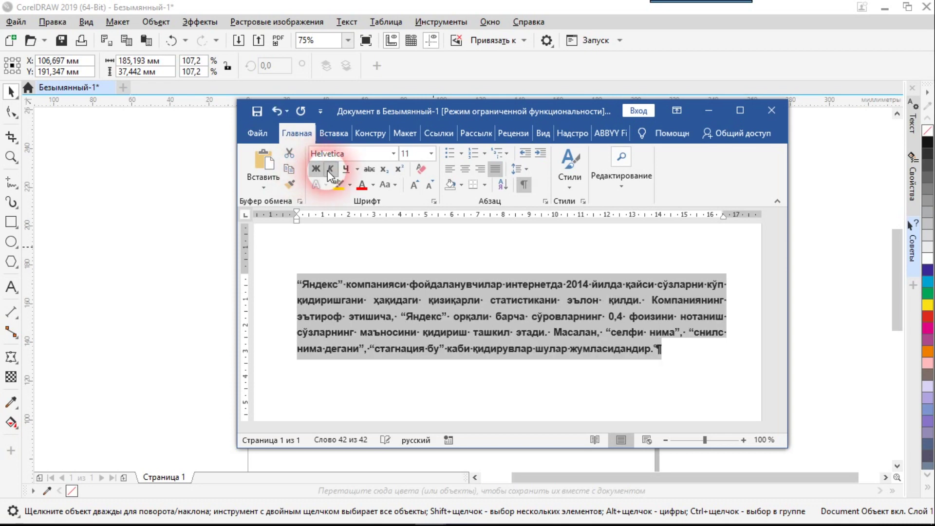
pyautogui.click(329, 169)
pyautogui.click(775, 109)
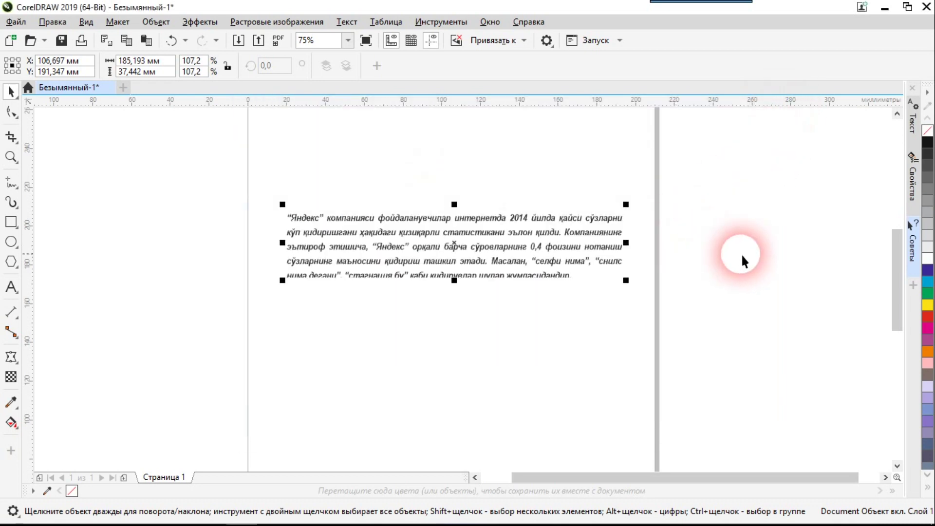
# Move the bold italic embedded paragraph up the page by about 40 mm and deselect it.
pyautogui.click(741, 253)
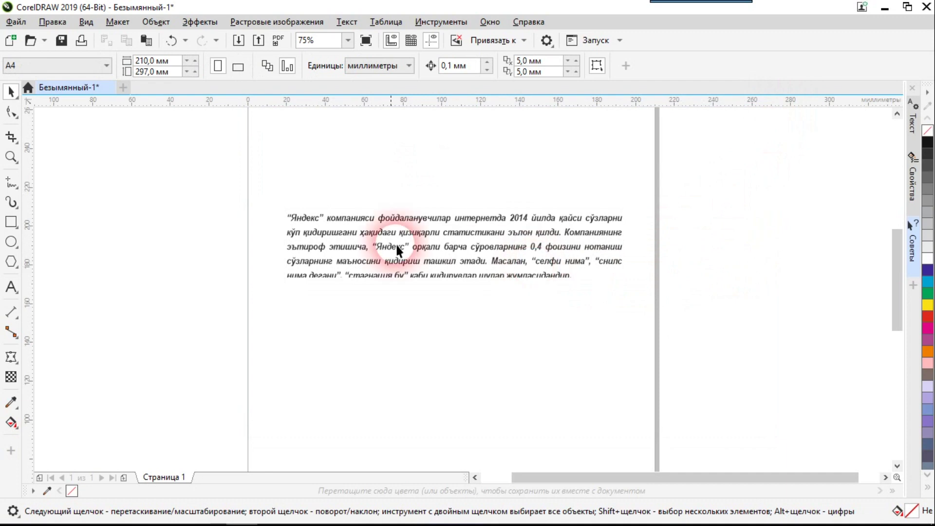
pyautogui.click(451, 277)
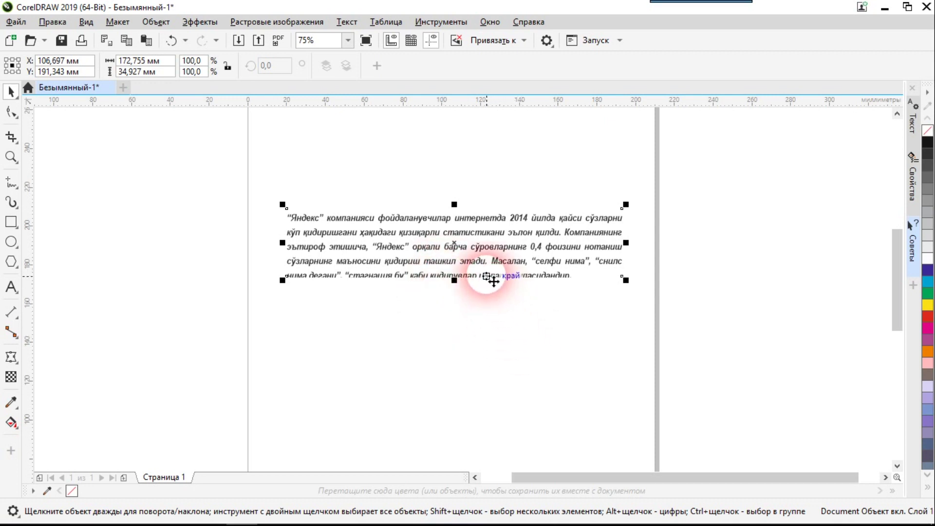
pyautogui.moveTo(445, 263); pyautogui.dragTo(441, 184)
pyautogui.click(442, 287)
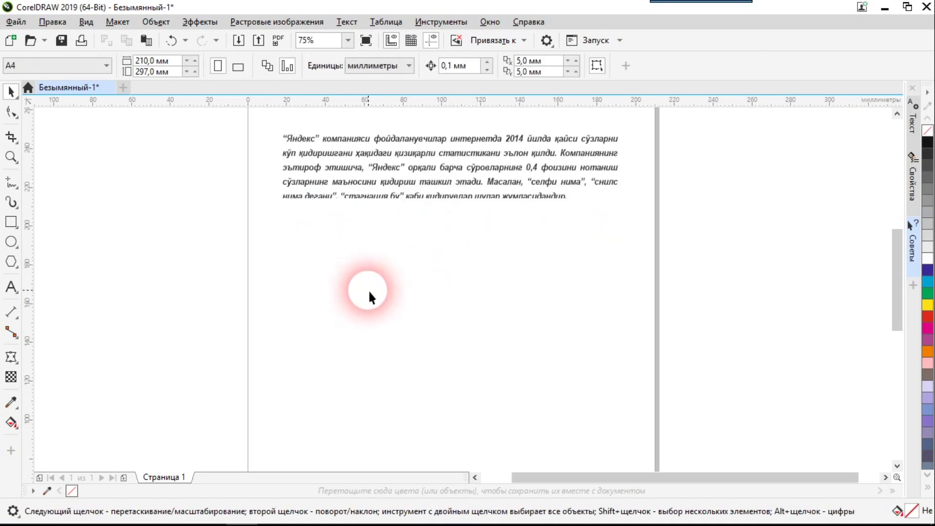
# Paste the copied paragraph as artistic text below the embedded one, discarding its fonts and formatting.
pyautogui.click(11, 288)
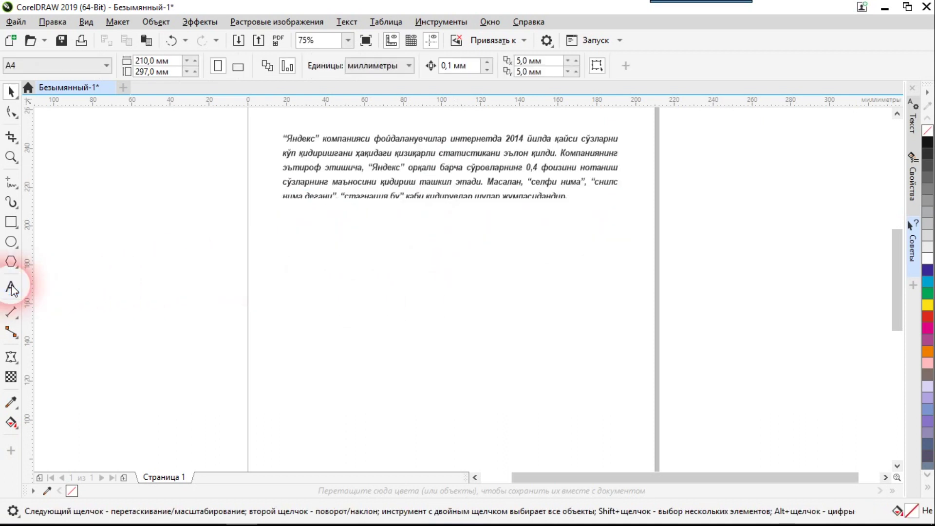
pyautogui.click(284, 255)
pyautogui.hotkey('ctrl', 'v')
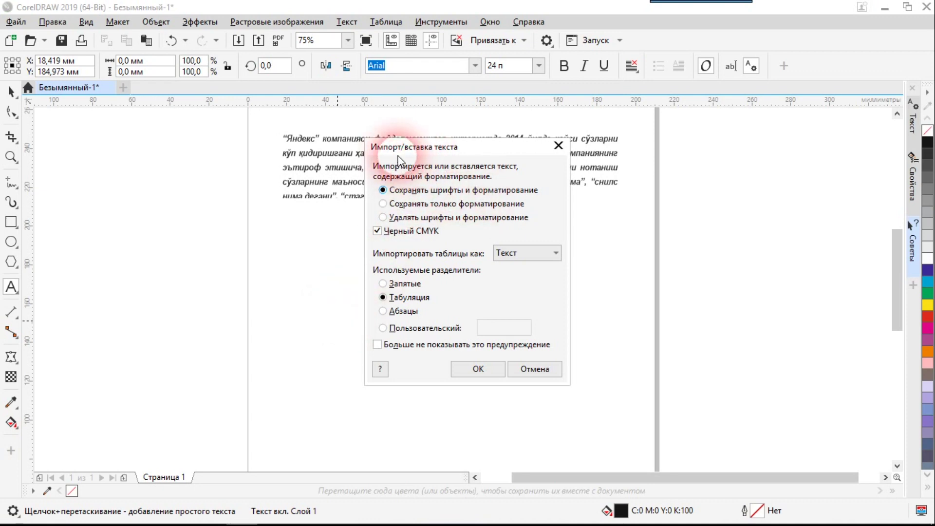
pyautogui.moveTo(395, 149); pyautogui.dragTo(399, 213)
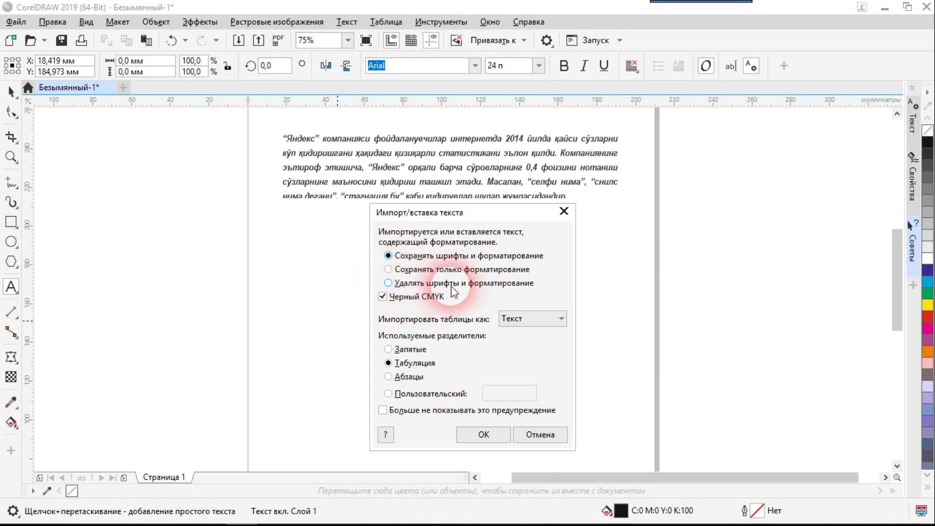
pyautogui.click(392, 283)
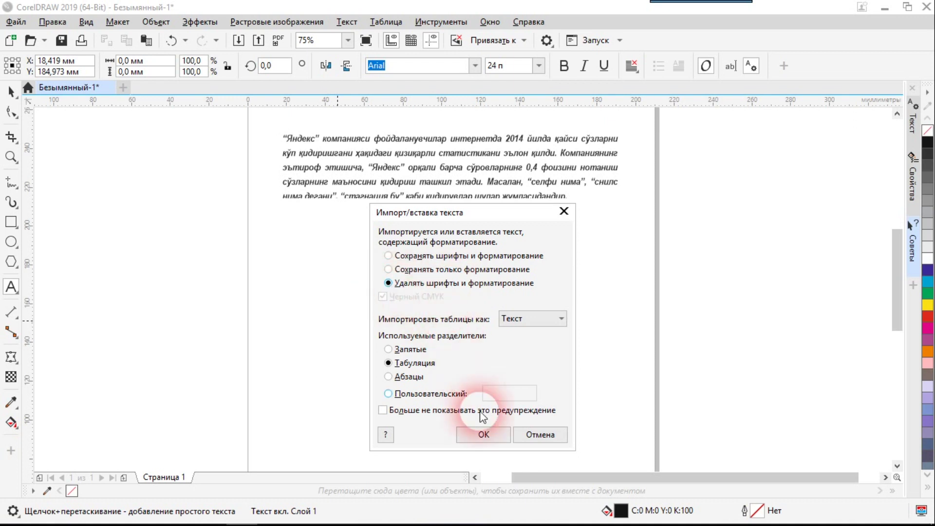
pyautogui.click(484, 432)
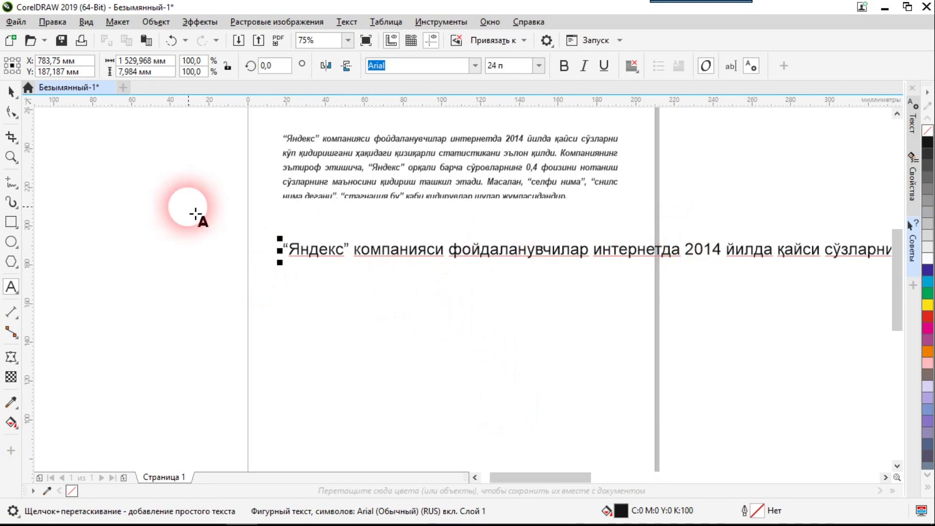
# Change the font of the pasted artistic text line to bold Comic Sans MS.
pyautogui.click(10, 92)
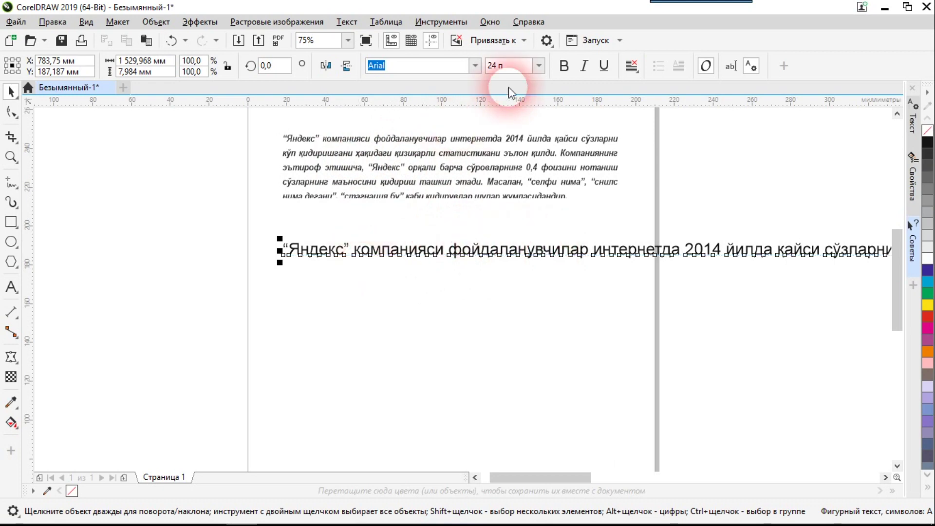
pyautogui.click(476, 65)
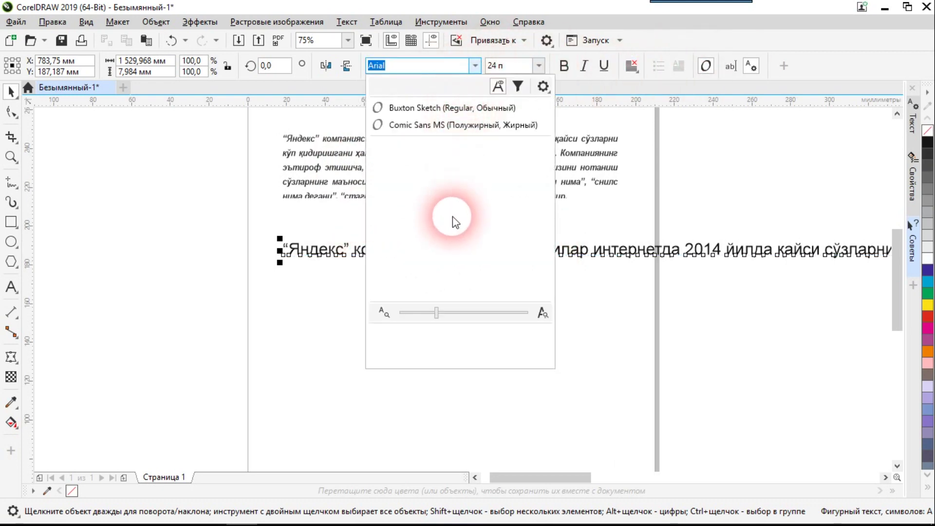
pyautogui.click(444, 126)
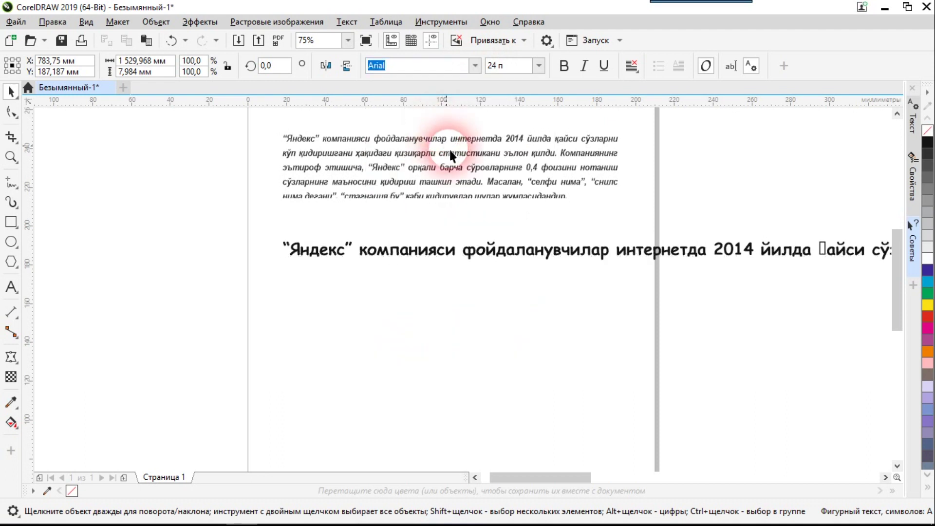
pyautogui.click(542, 303)
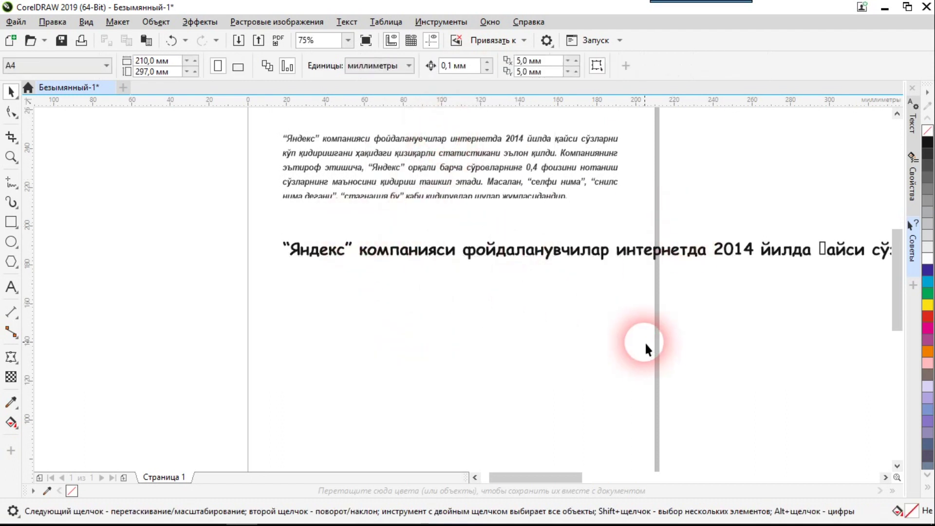
# Delete the Comic Sans MS artistic text line that runs off the page.
pyautogui.click(585, 260)
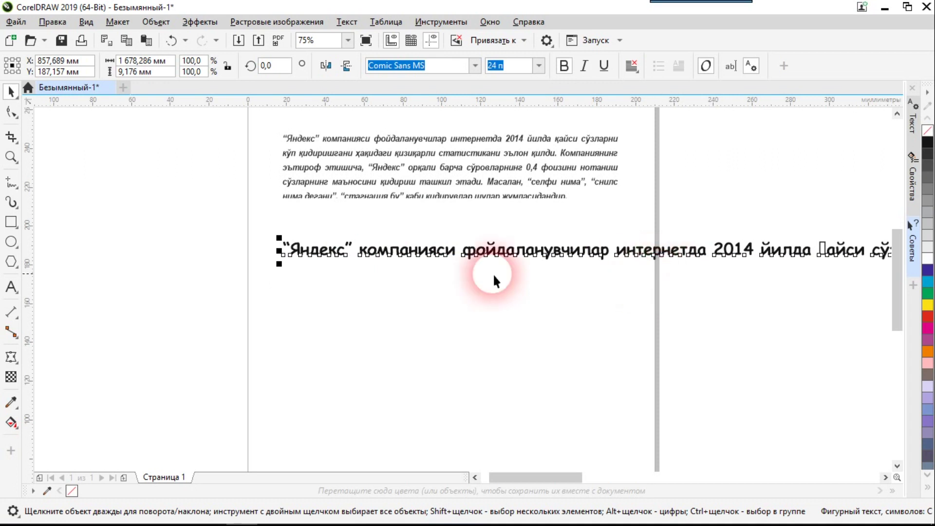
pyautogui.click(11, 287)
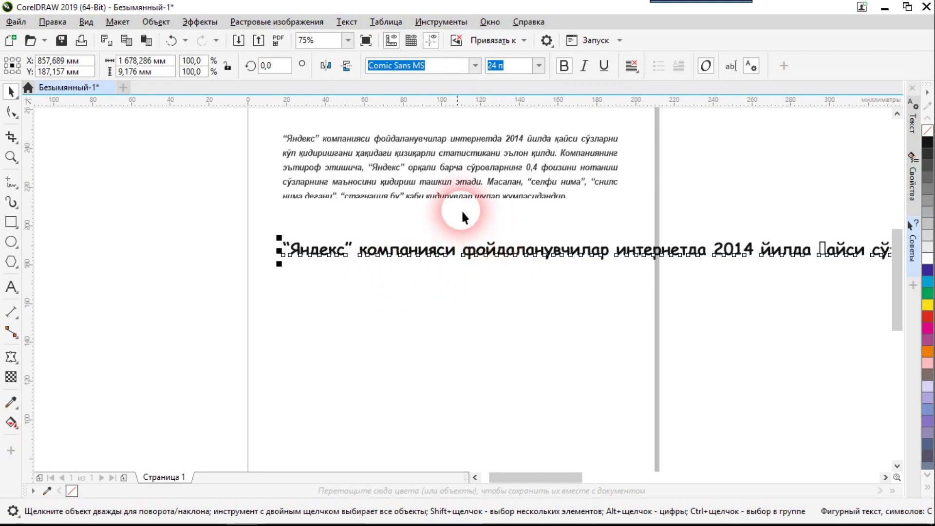
pyautogui.click(492, 262)
pyautogui.click(490, 257)
pyautogui.press('Delete')
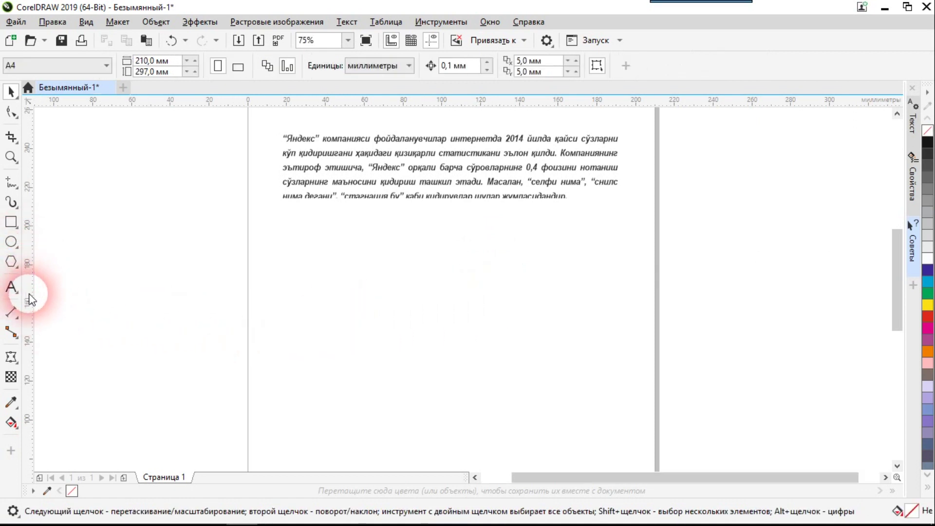
# Create a paragraph text frame about 81 × 71 mm below the embedded paragraph and paste the copied text into it without fonts and formatting.
pyautogui.click(11, 289)
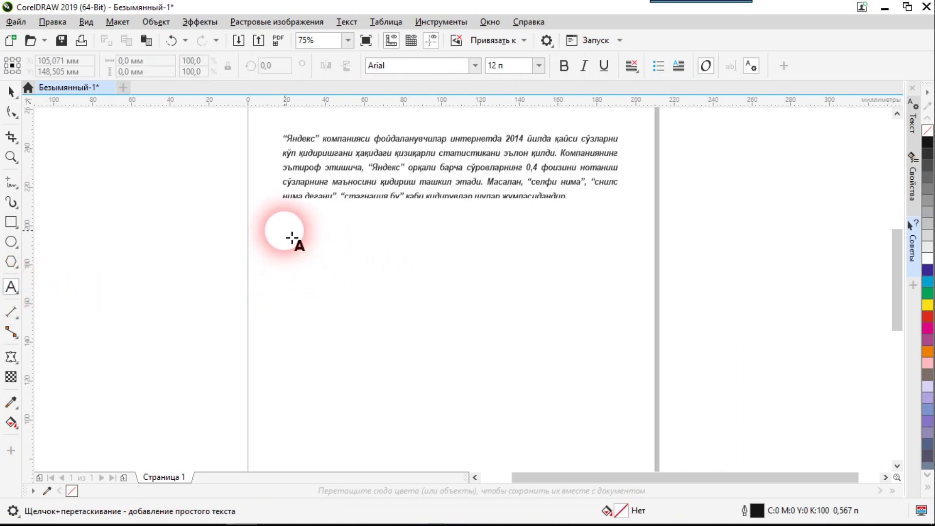
pyautogui.moveTo(283, 225); pyautogui.dragTo(441, 363)
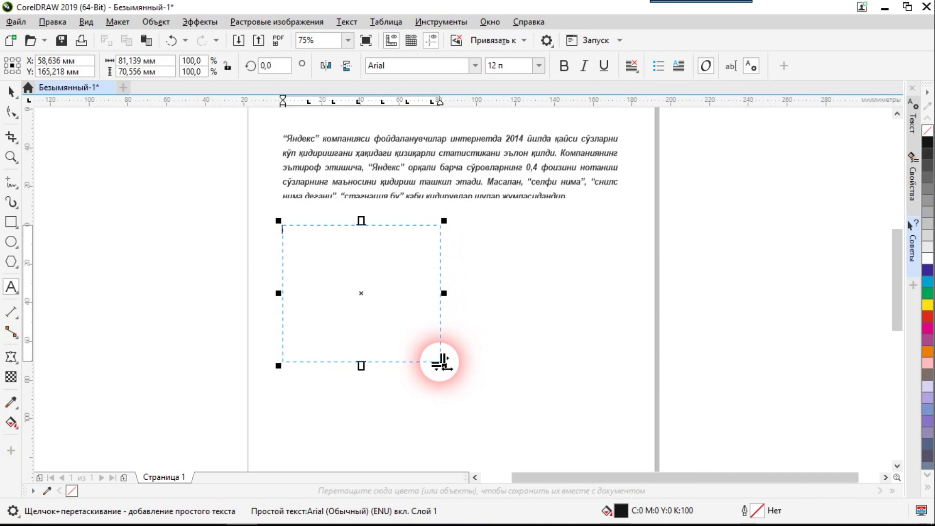
pyautogui.hotkey('ctrl', 'v')
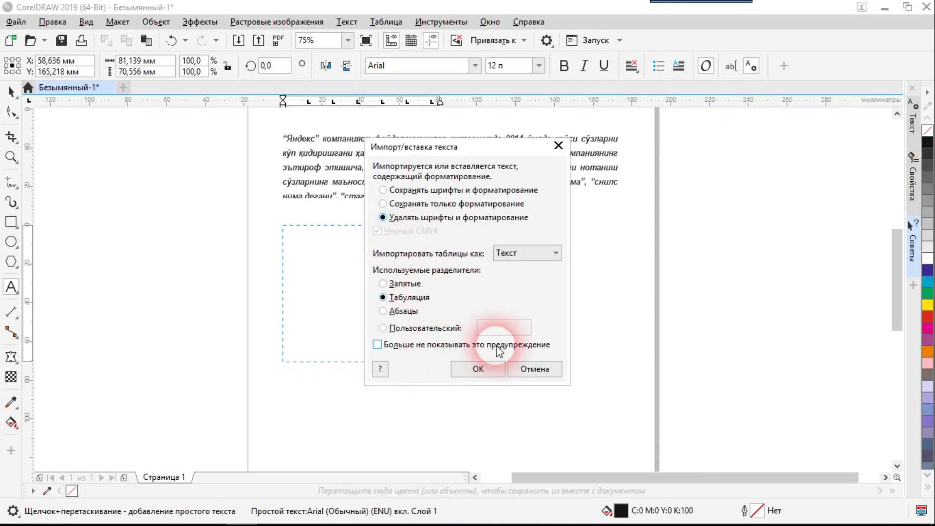
pyautogui.click(482, 369)
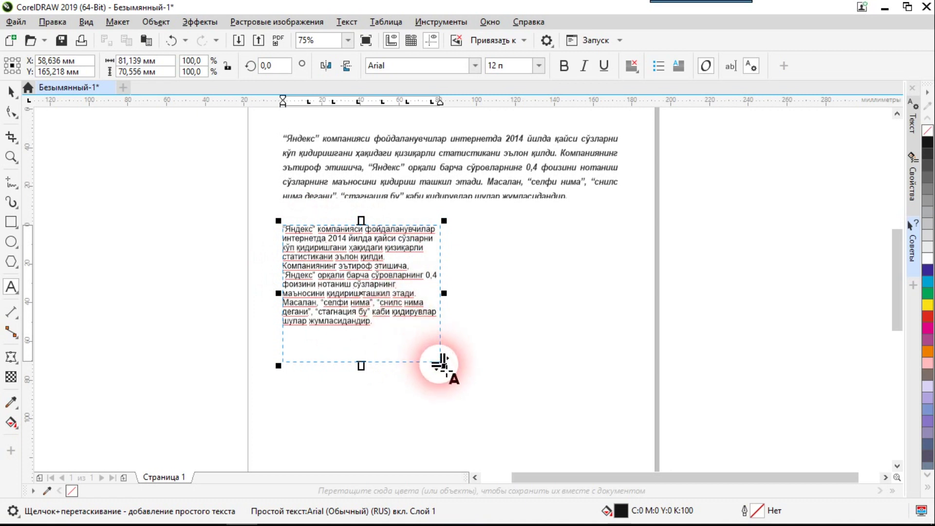
pyautogui.click(440, 363)
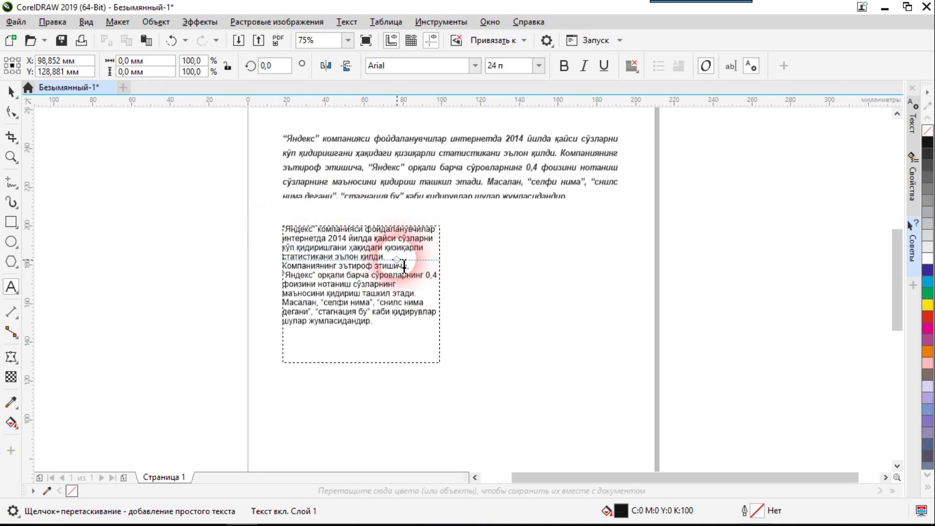
pyautogui.click(259, 42)
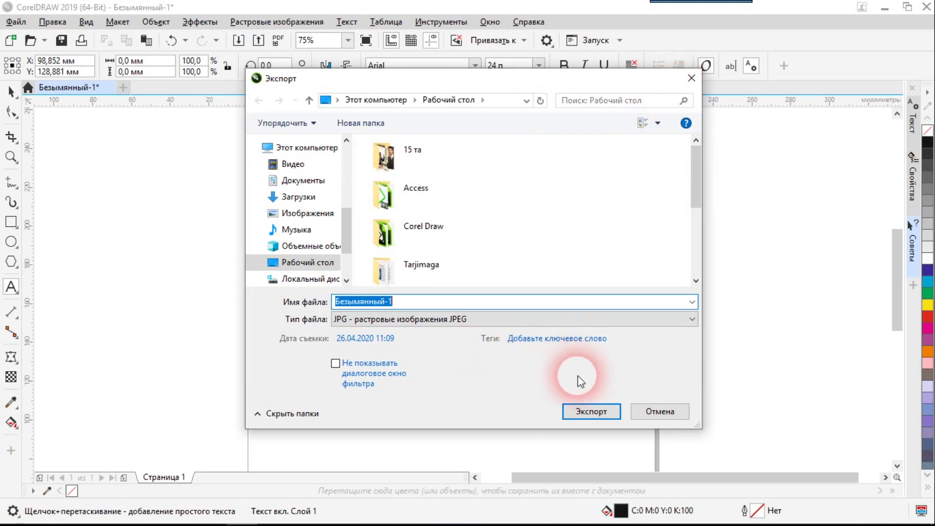
pyautogui.click(635, 411)
pyautogui.press('space')
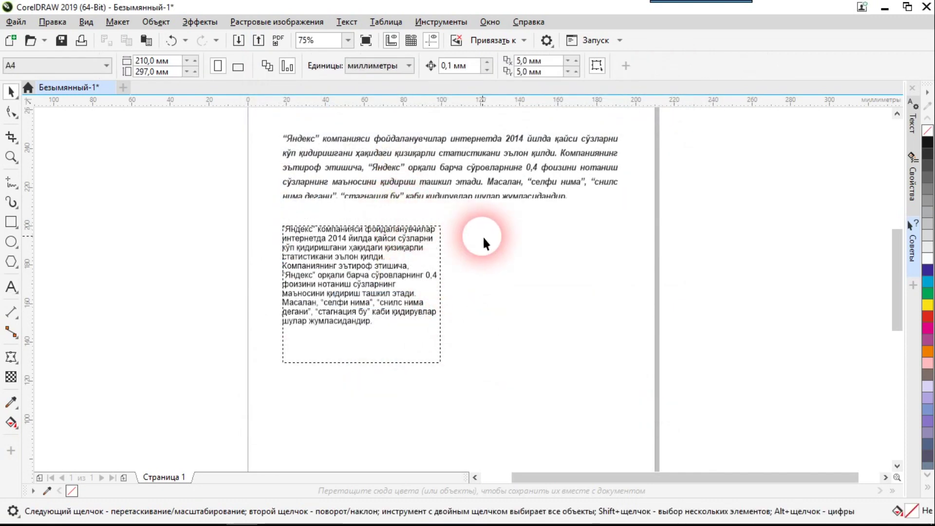
# Preview the page in full screen to check both paragraphs, and return to the drawing window.
pyautogui.click(371, 42)
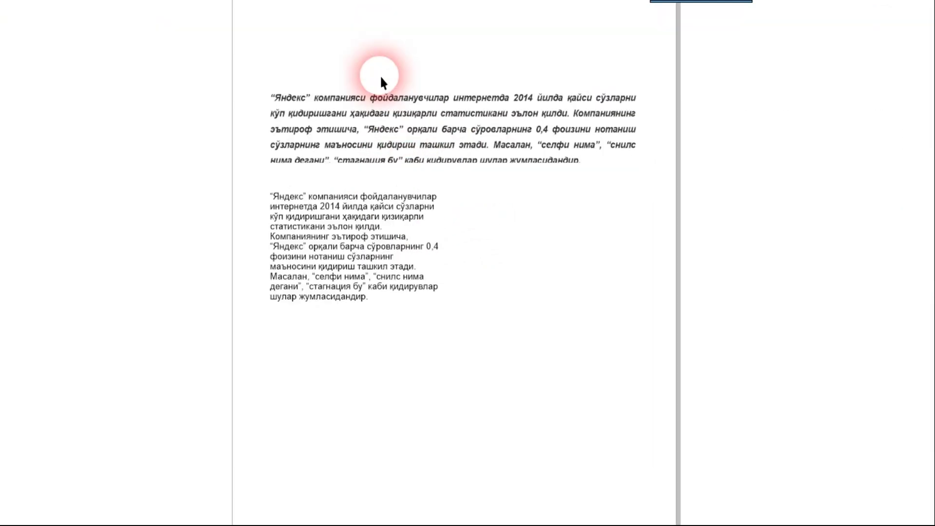
pyautogui.click(267, 217)
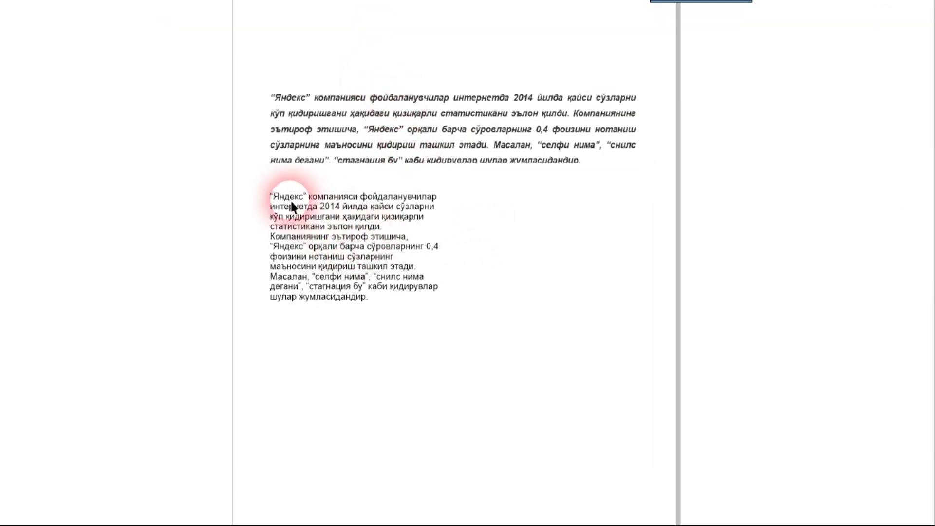
pyautogui.click(299, 315)
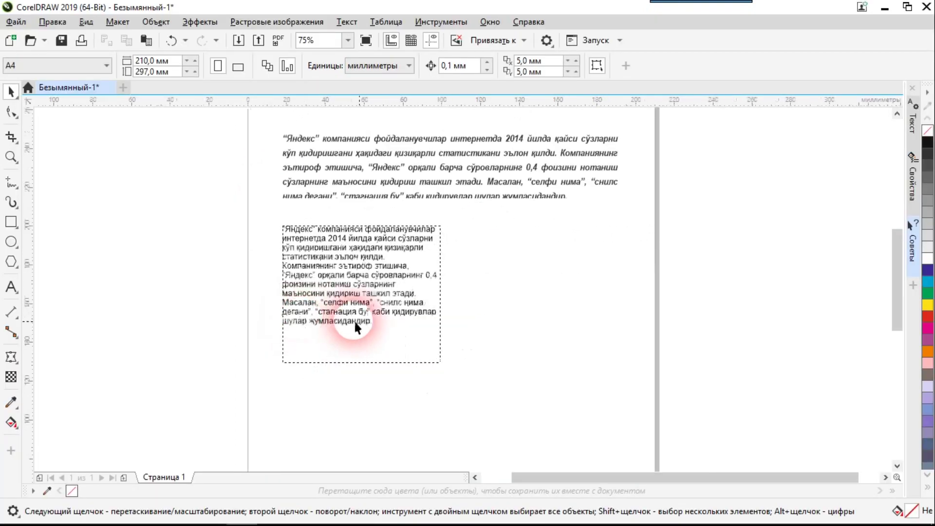
# Set the alignment of the text in the lower frame to full justification (Полное).
pyautogui.click(397, 309)
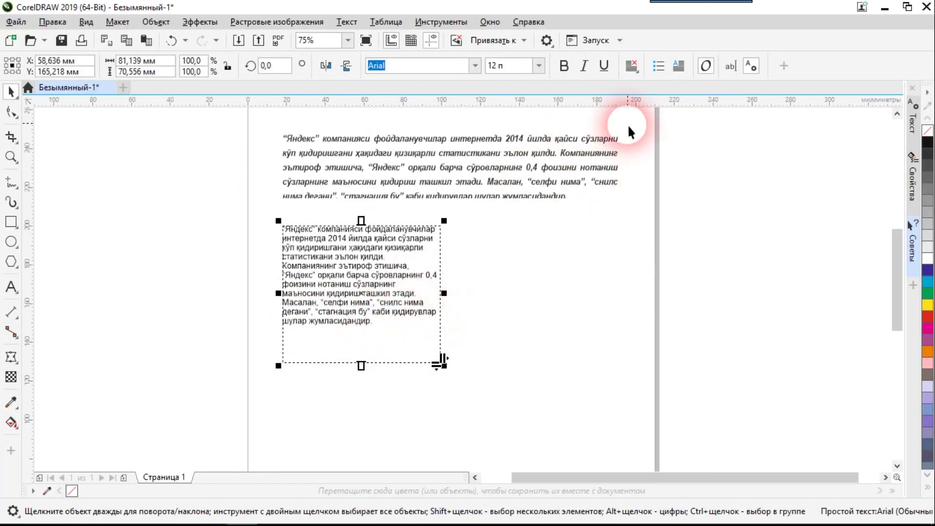
pyautogui.click(632, 65)
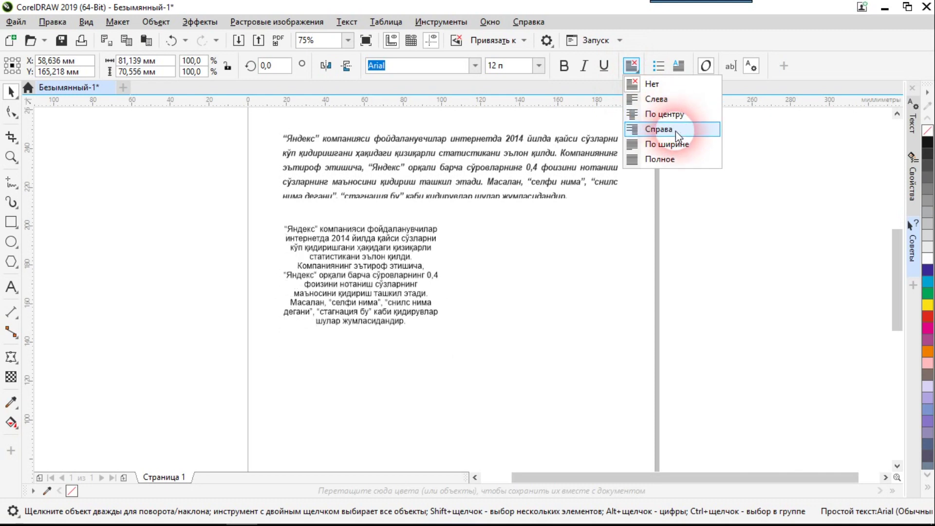
pyautogui.click(677, 159)
pyautogui.click(613, 265)
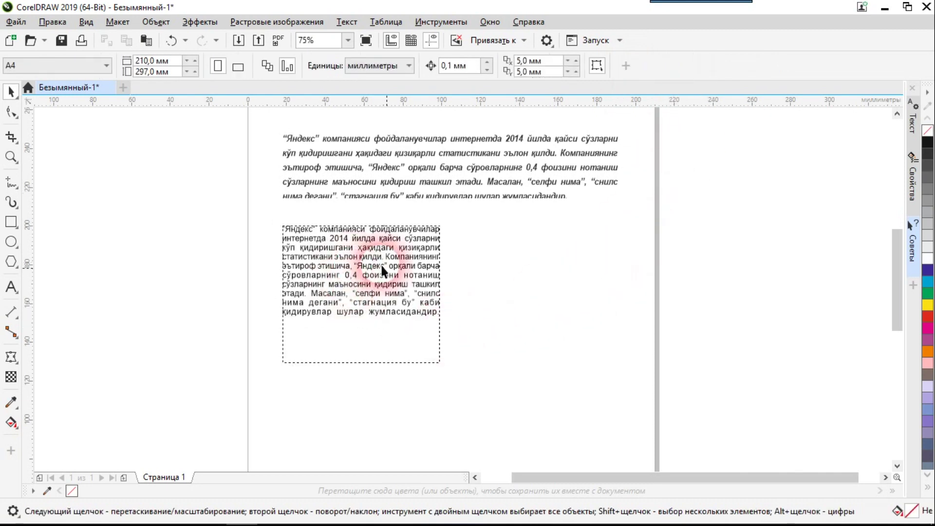
# Move the justified text frame slightly up and left so it sits just below the embedded paragraph, near the page's left edge.
pyautogui.moveTo(379, 282); pyautogui.dragTo(367, 271)
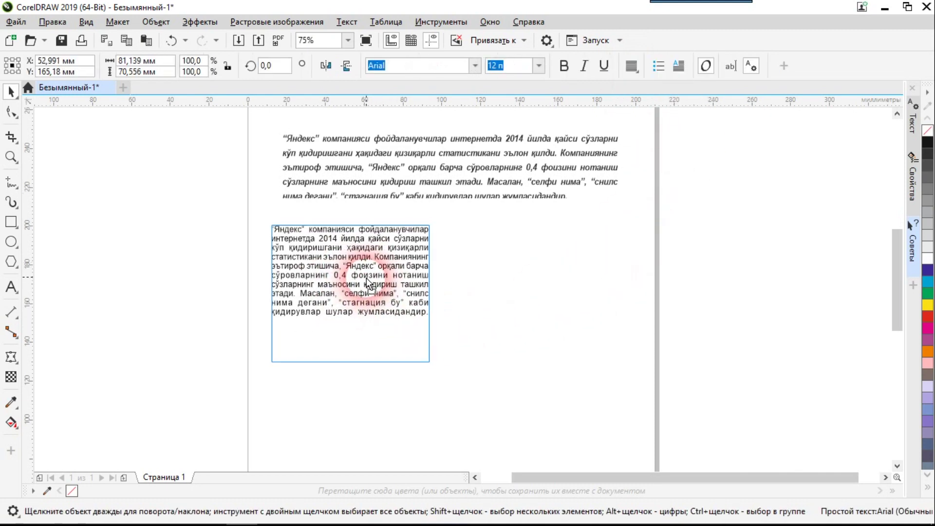
pyautogui.click(493, 279)
pyautogui.moveTo(386, 308); pyautogui.dragTo(382, 307)
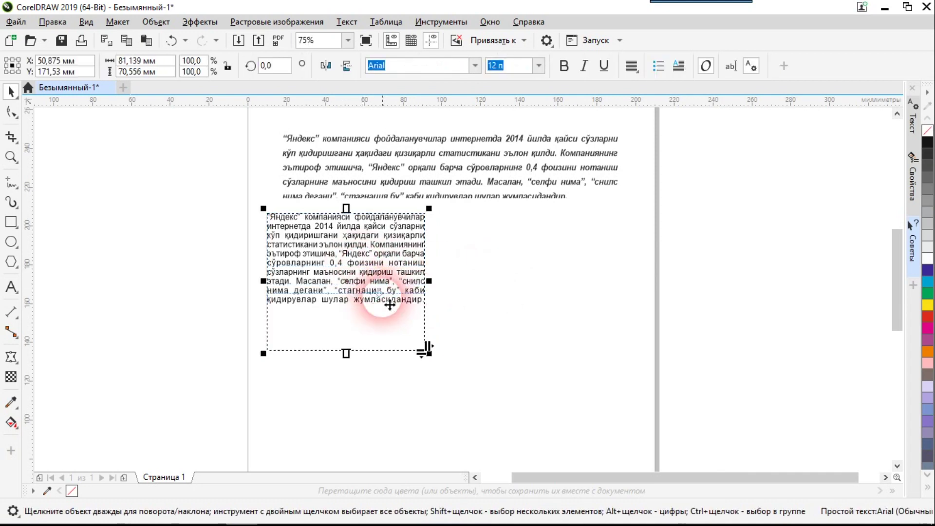
pyautogui.moveTo(346, 354)
pyautogui.mouseDown()
pyautogui.moveTo(344, 338)
pyautogui.moveTo(351, 358)
pyautogui.mouseUp()
pyautogui.click(432, 343)
pyautogui.click(359, 309)
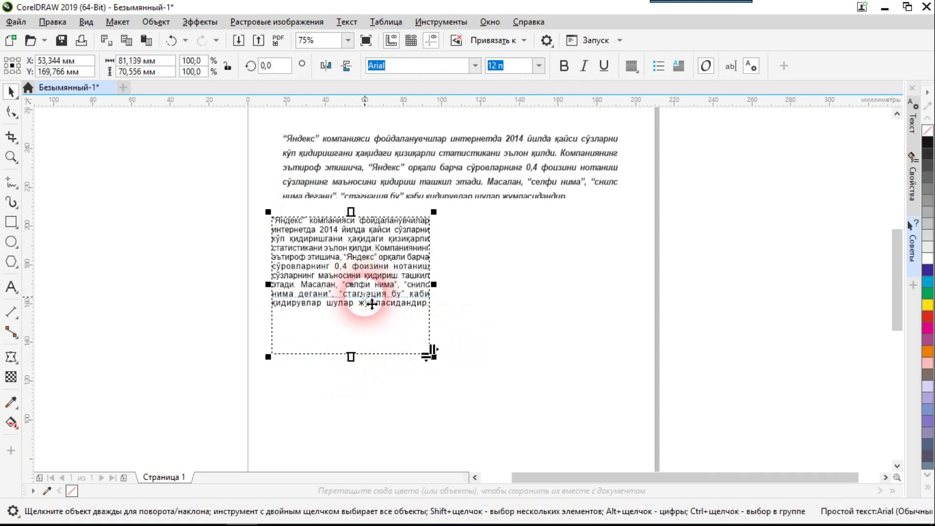
pyautogui.click(351, 358)
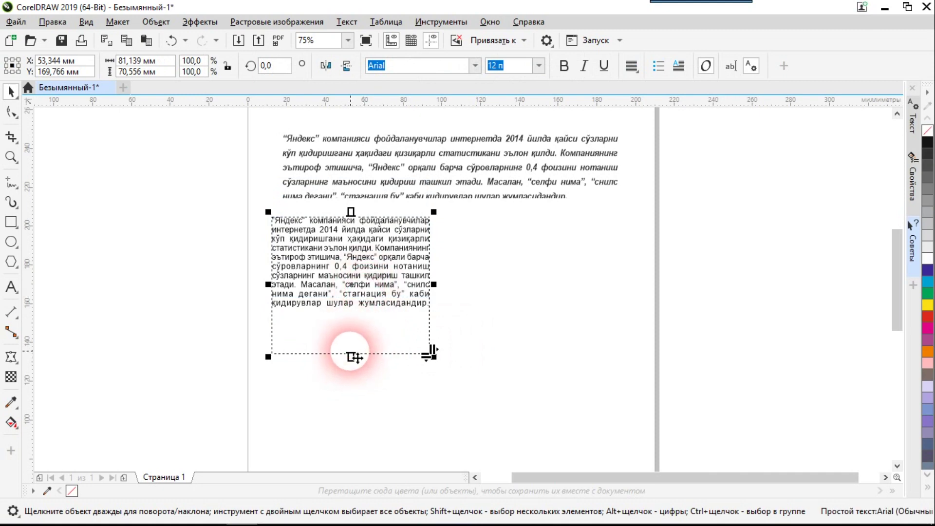
pyautogui.click(469, 297)
pyautogui.moveTo(405, 285); pyautogui.dragTo(401, 282)
pyautogui.click(490, 286)
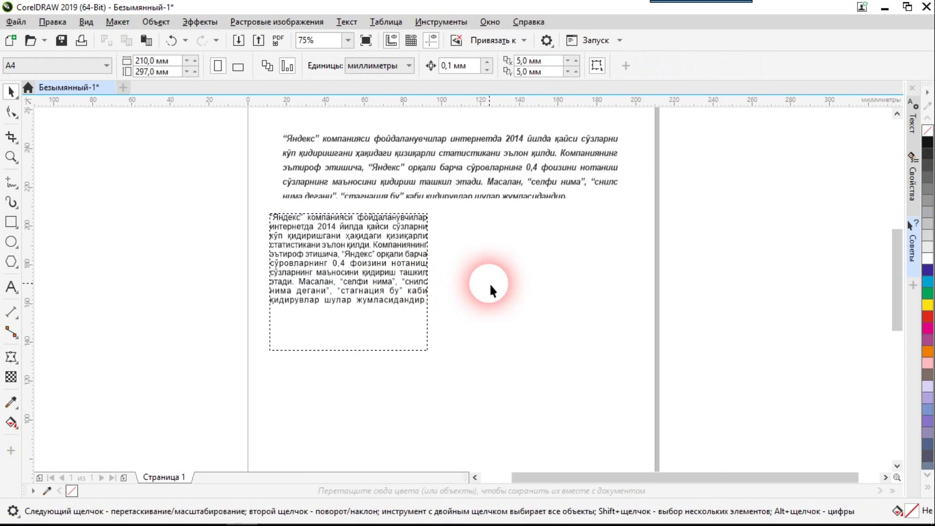
pyautogui.click(358, 301)
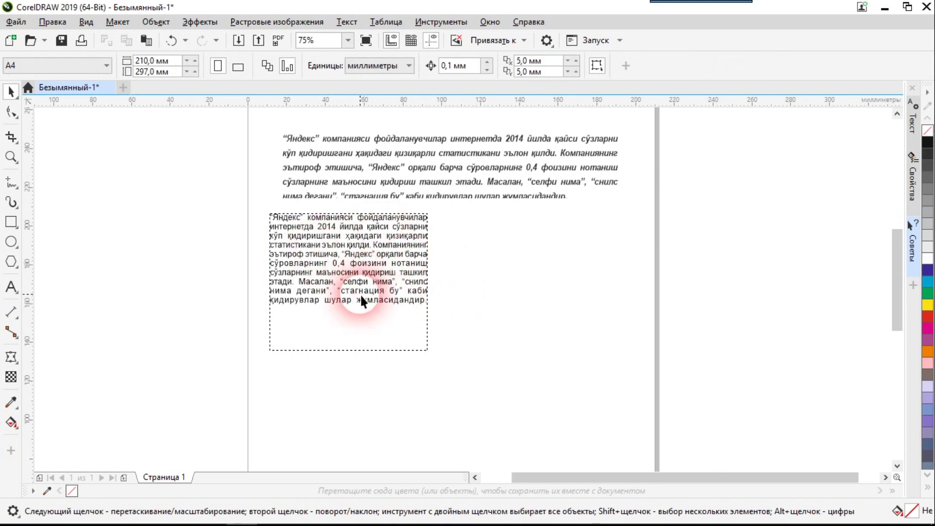
pyautogui.click(300, 315)
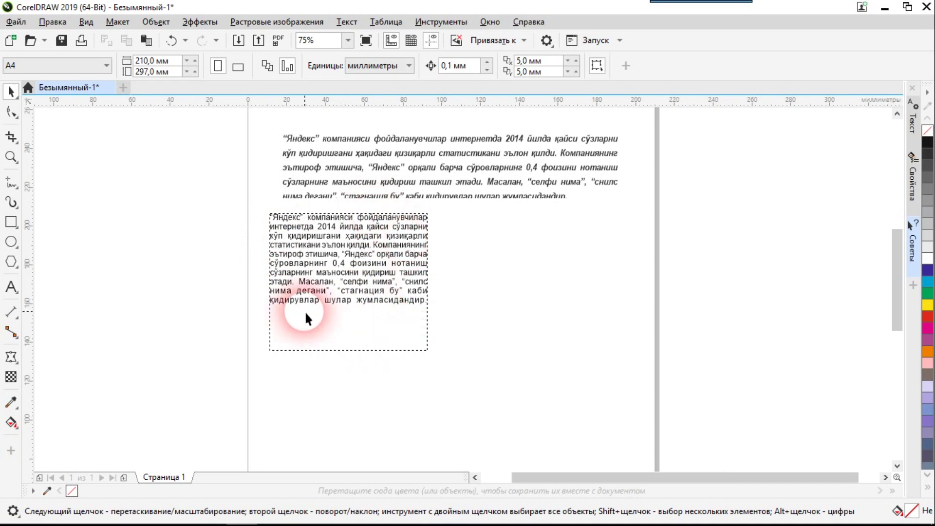
# Draw a circle about 89 mm in diameter beside the justified text frame, near the page's right edge.
pyautogui.click(11, 241)
pyautogui.click(500, 267)
pyautogui.moveTo(507, 232); pyautogui.dragTo(677, 395)
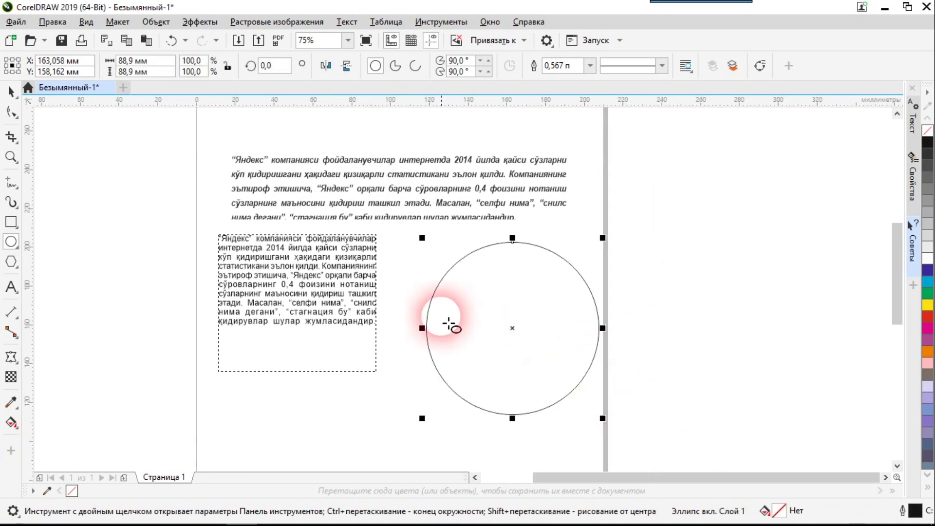
# Turn the inside of the circle into a paragraph text frame and paste the copied paragraph into it.
pyautogui.click(11, 289)
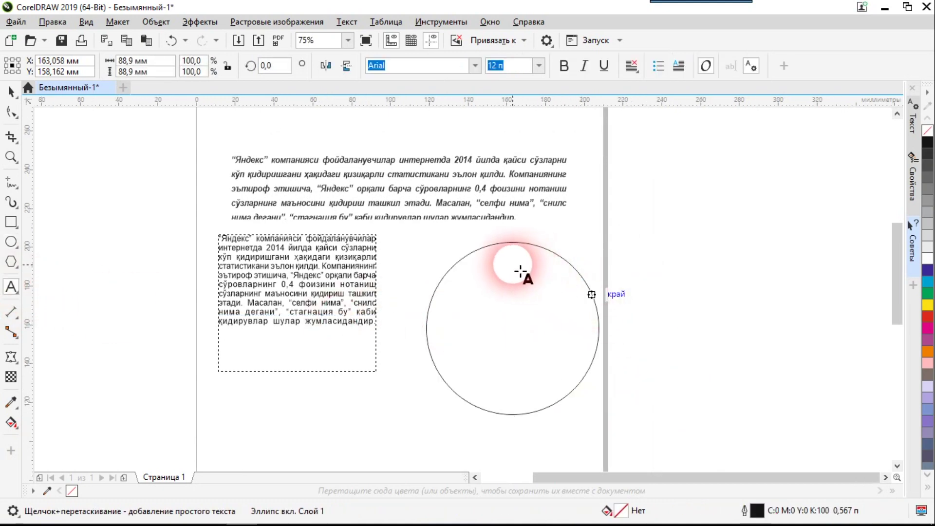
pyautogui.scroll(2, 515, 272)
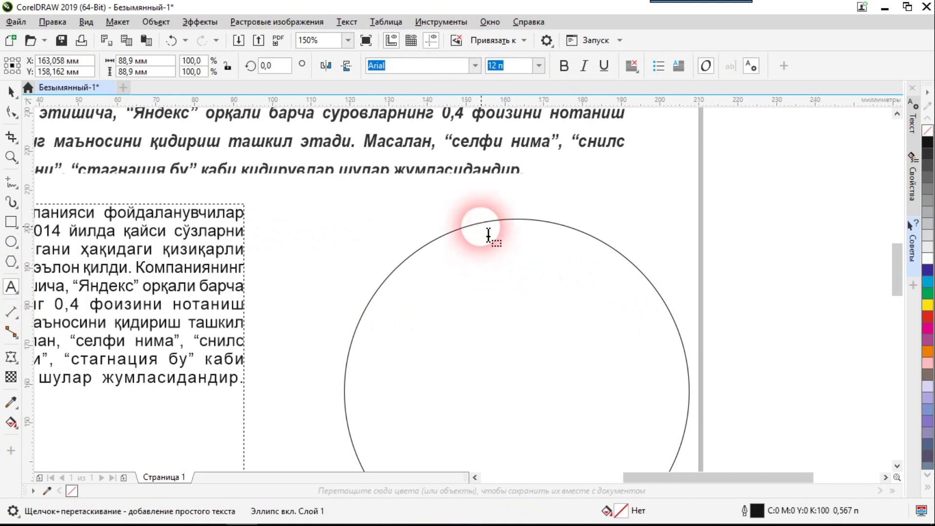
pyautogui.scroll(4, 489, 235)
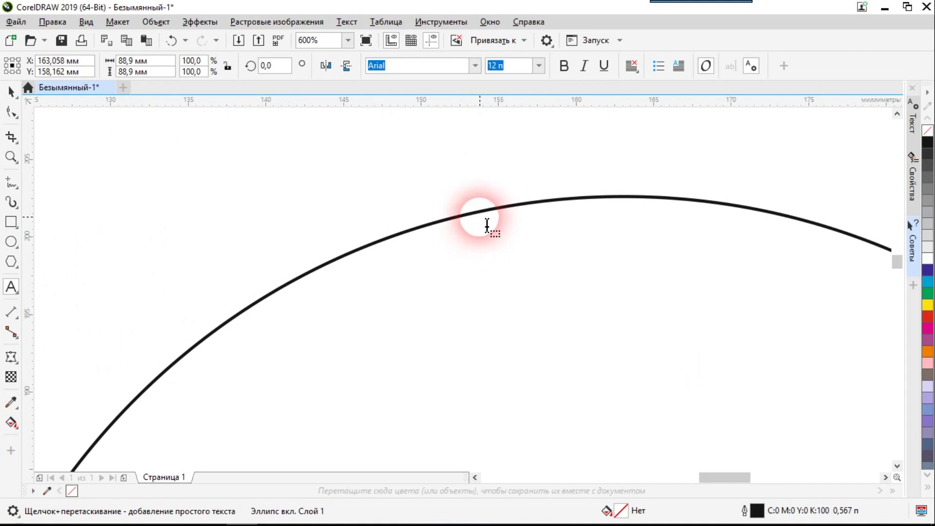
pyautogui.click(488, 225)
pyautogui.scroll(-8, 507, 244)
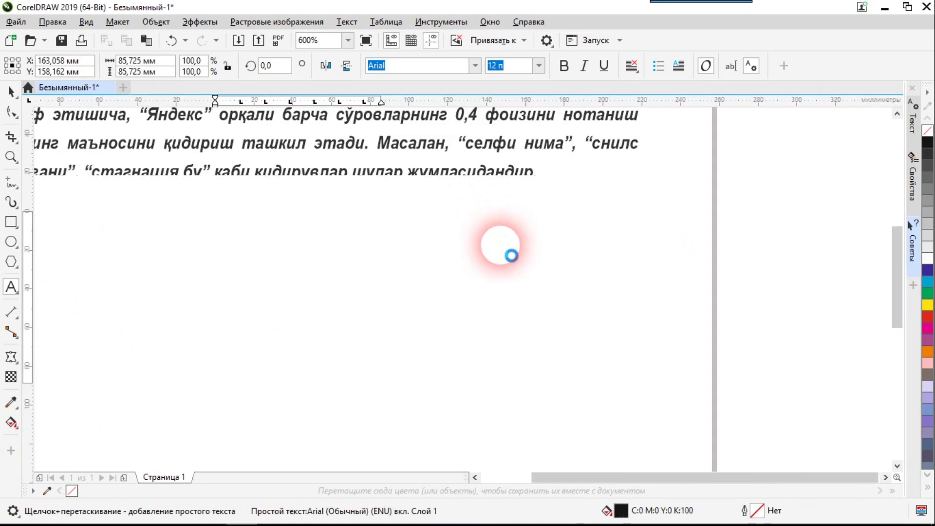
pyautogui.scroll(2, 507, 236)
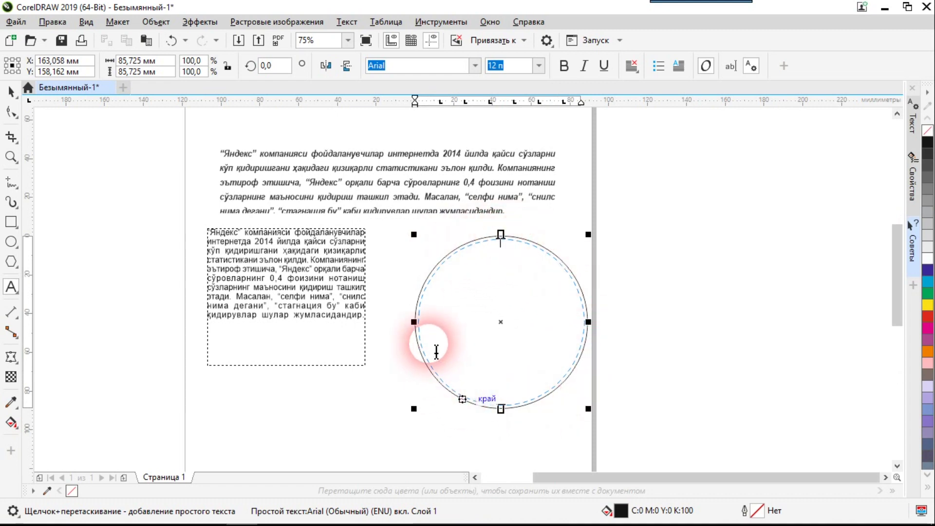
pyautogui.hotkey('ctrl', 'v')
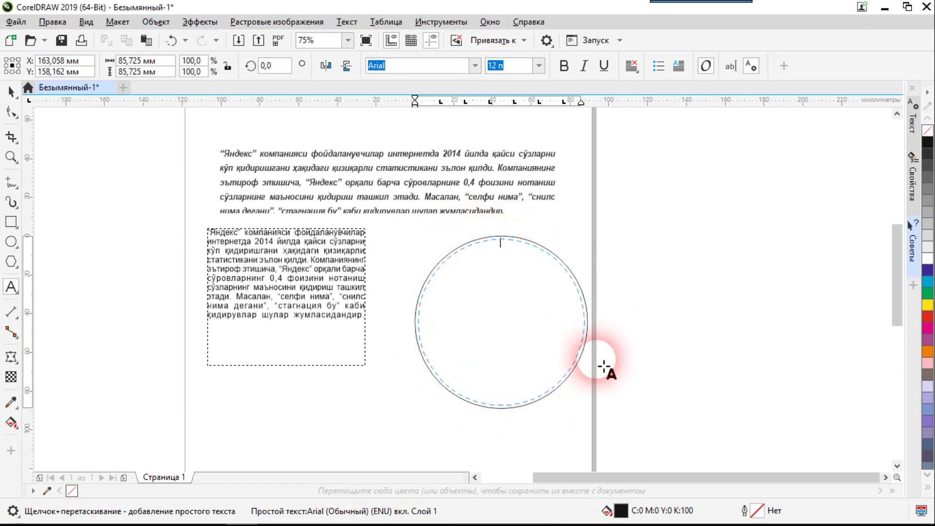
# Try another alignment for the text inside the circle, and undo the paragraph text to leave the circle empty.
pyautogui.click(478, 368)
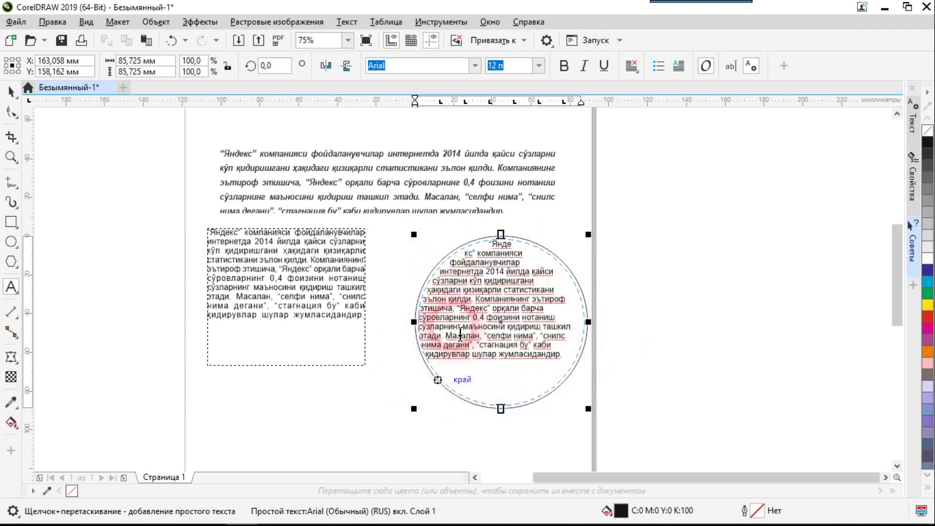
pyautogui.click(547, 377)
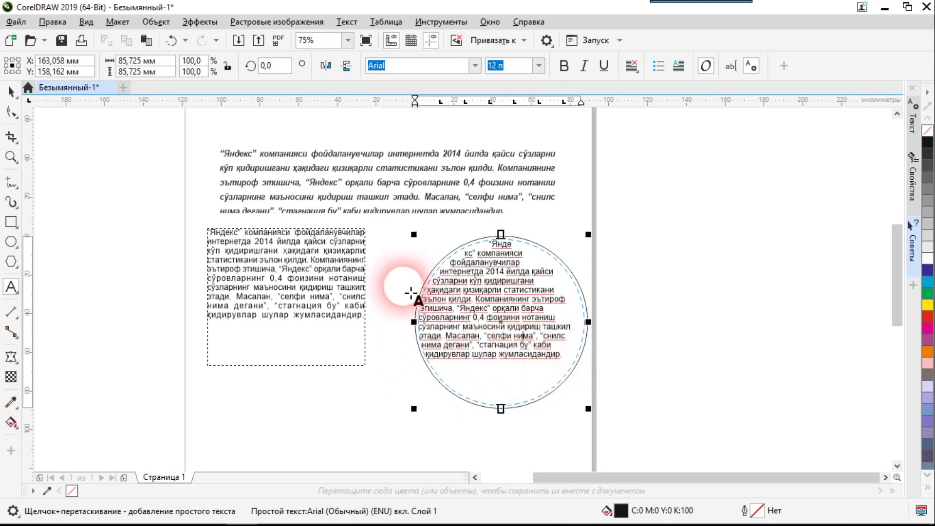
pyautogui.click(632, 65)
pyautogui.click(655, 114)
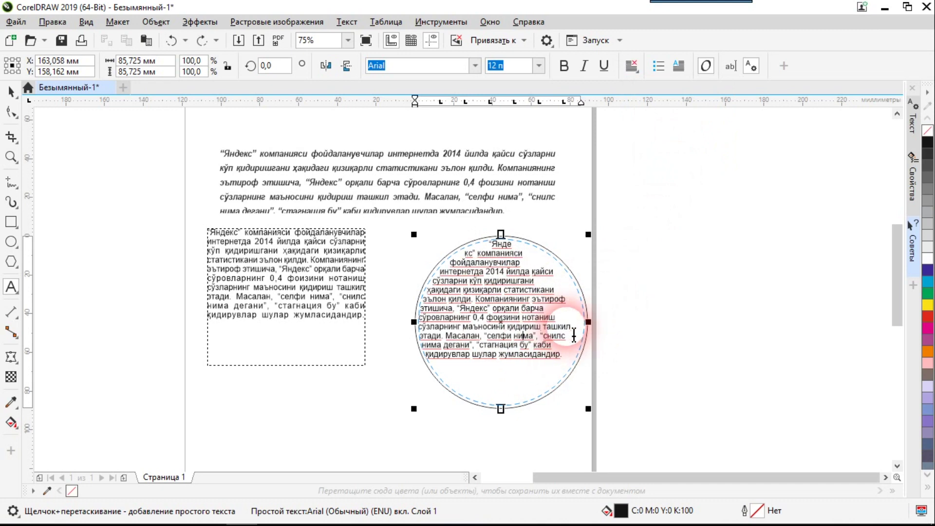
pyautogui.hotkey('ctrl', 'z')
pyautogui.press('Escape')
# Add a row of letters C in 24 pt Arial along the outside of the circle, running almost all the way around.
pyautogui.click(10, 287)
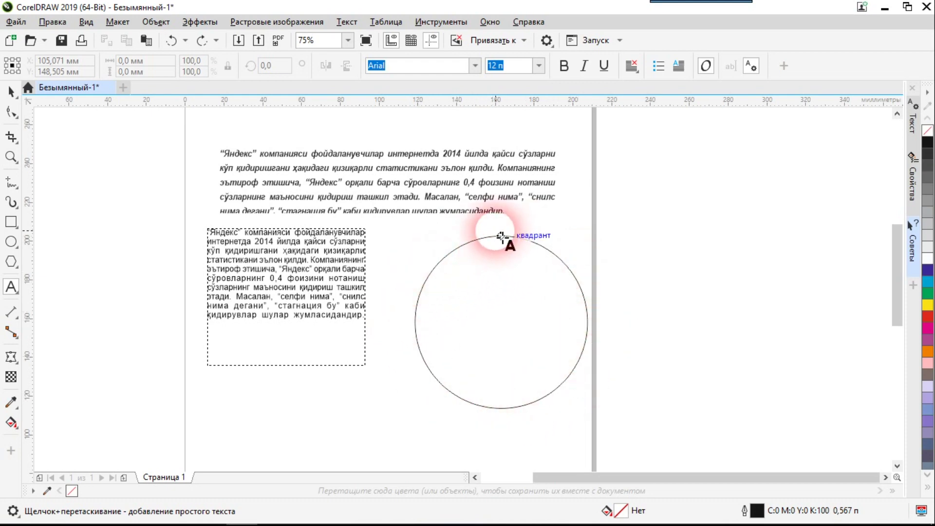
pyautogui.scroll(2, 509, 246)
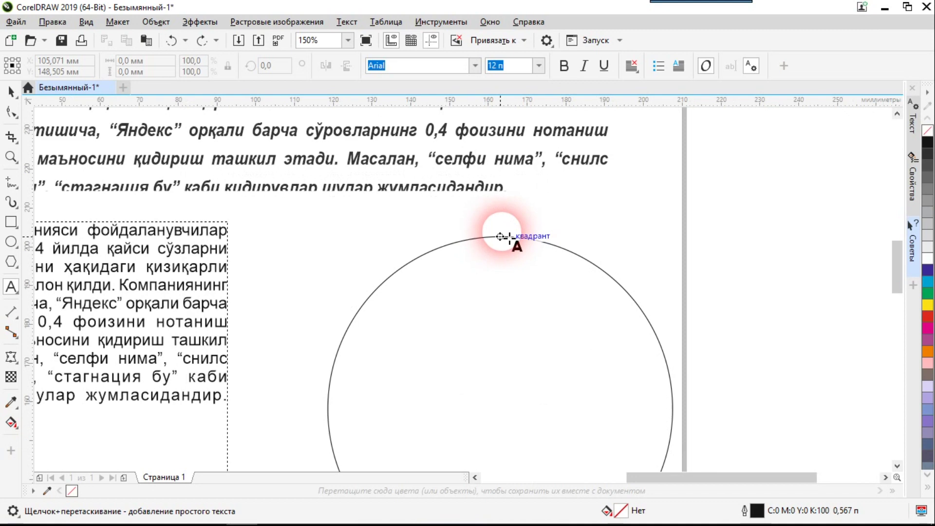
pyautogui.click(506, 243)
pyautogui.write('CCCCCCCCCCC')
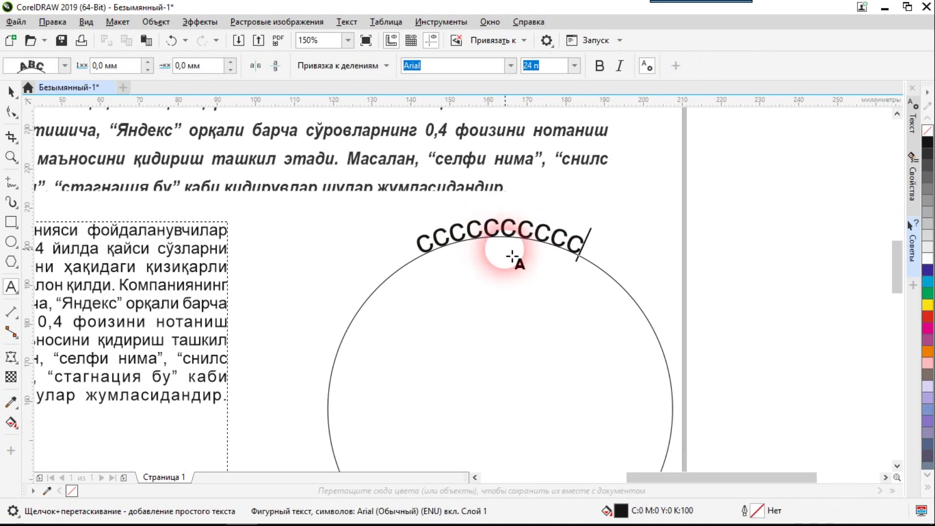
pyautogui.write('CCCCCCCCCCCCCCCCCCCCCCCCCCCCCCCCCCCCCCCCCCCCCC')
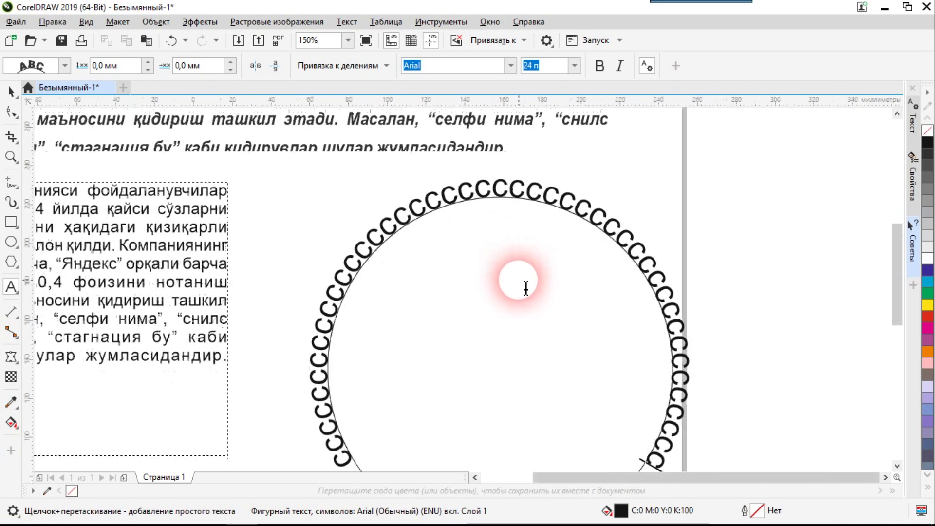
pyautogui.hotkey('ctrl', 'z')
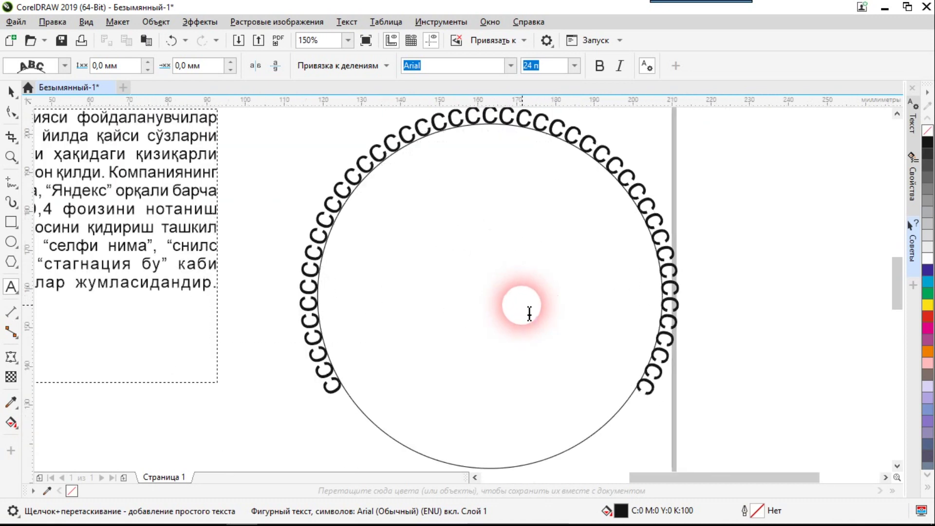
pyautogui.write('CCCCC')
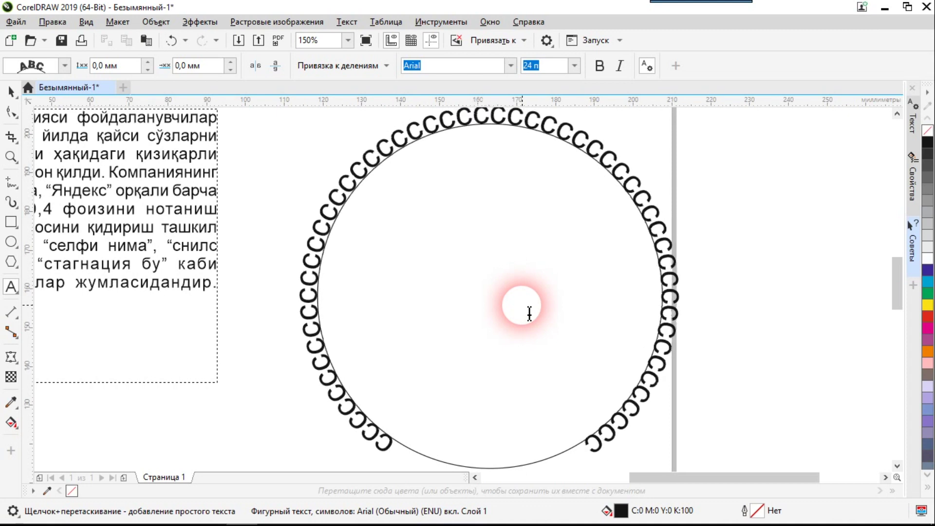
pyautogui.write('CCCCC')
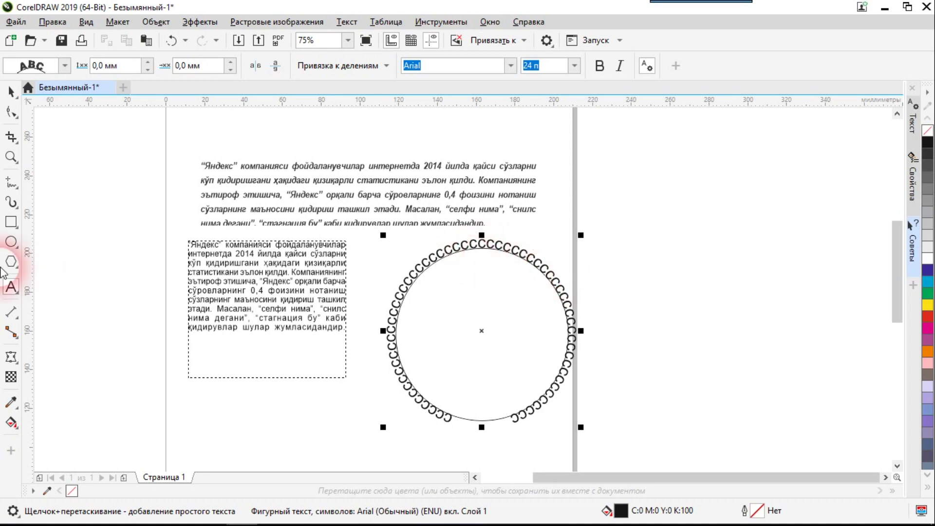
# Draw a rectangle about 112 × 86 mm to the right of the page and run a row of letters b along its outline.
pyautogui.click(12, 225)
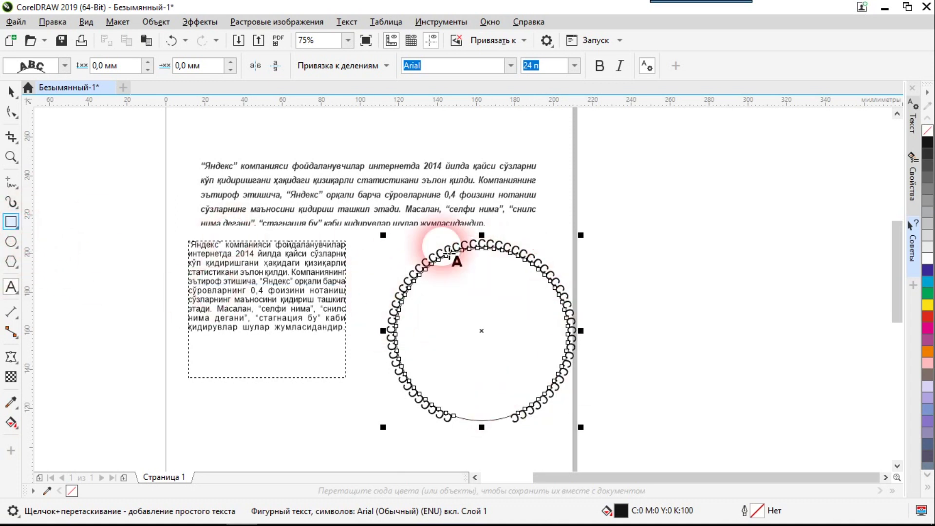
pyautogui.moveTo(612, 169)
pyautogui.mouseDown()
pyautogui.moveTo(753, 315)
pyautogui.moveTo(829, 336)
pyautogui.mouseUp()
pyautogui.click(11, 288)
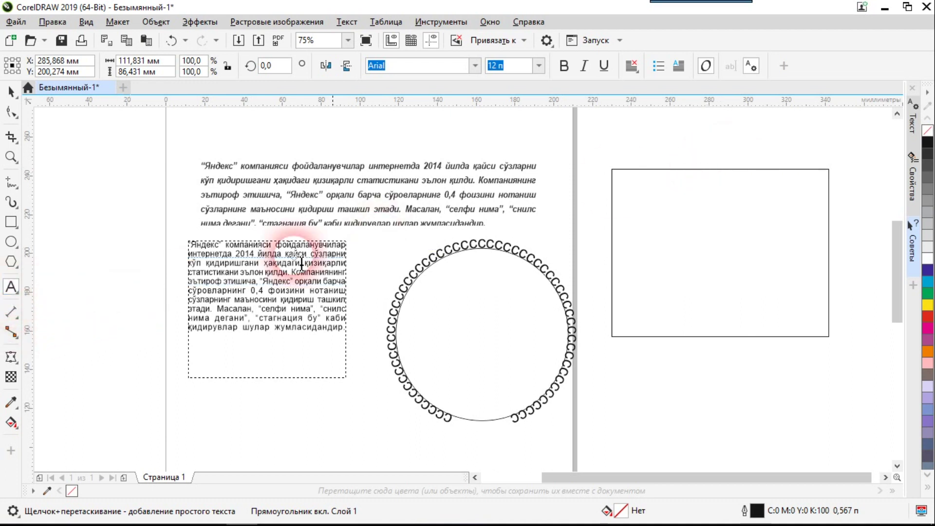
pyautogui.click(680, 178)
pyautogui.write('bbbbbbbbbbbbbbbbbbbbbbbbbbbbbbbbbbbbbbbbbb')
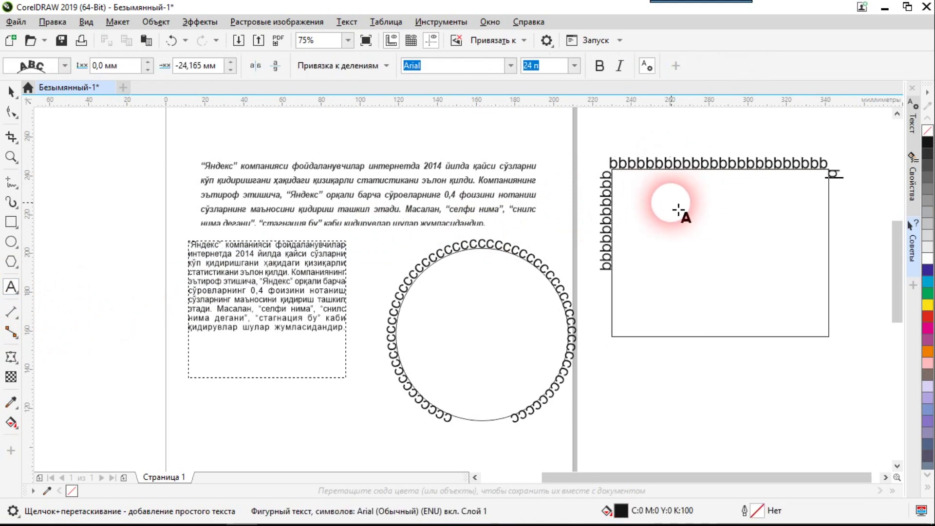
pyautogui.write('bbbbbbbbbbbbbbbbb')
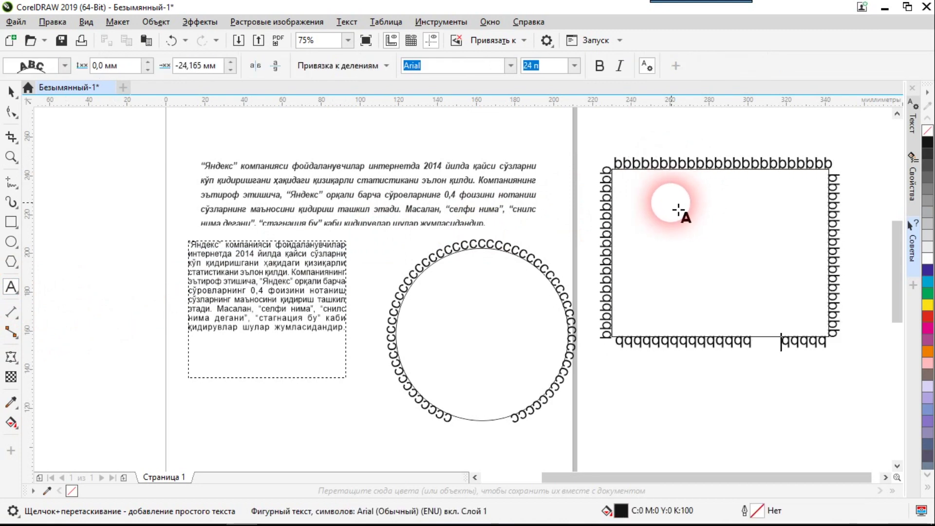
pyautogui.press('Escape')
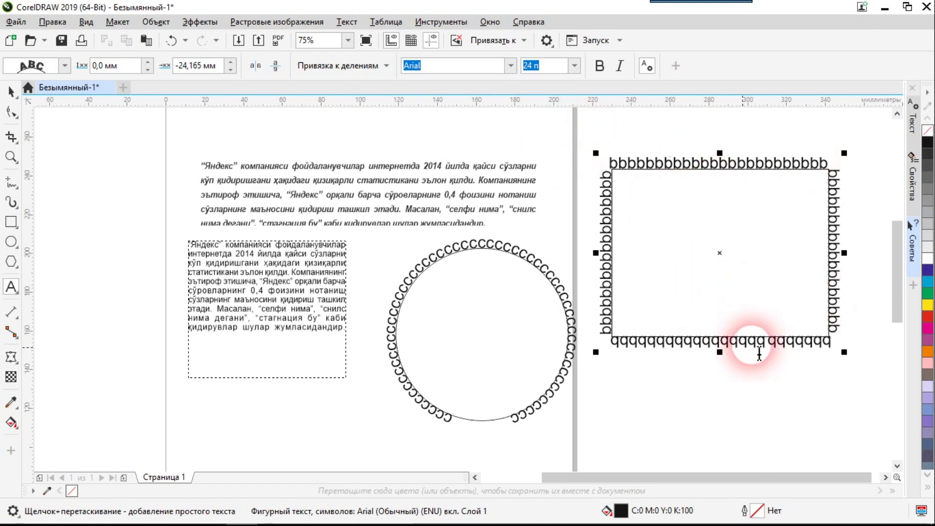
pyautogui.click(12, 97)
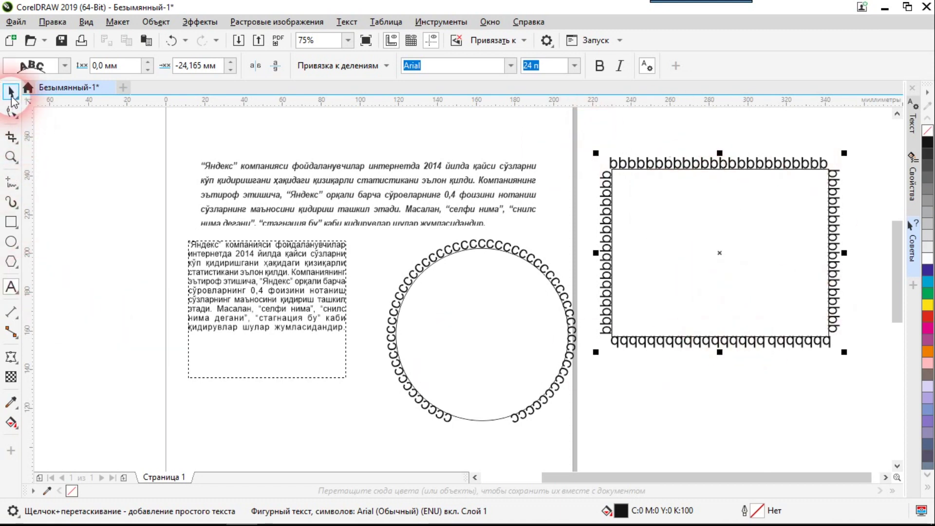
# Add the artistic text "salom" on the empty lower part of the page and enlarge it to about 100 × 28 mm.
pyautogui.scroll(-2, 364, 240)
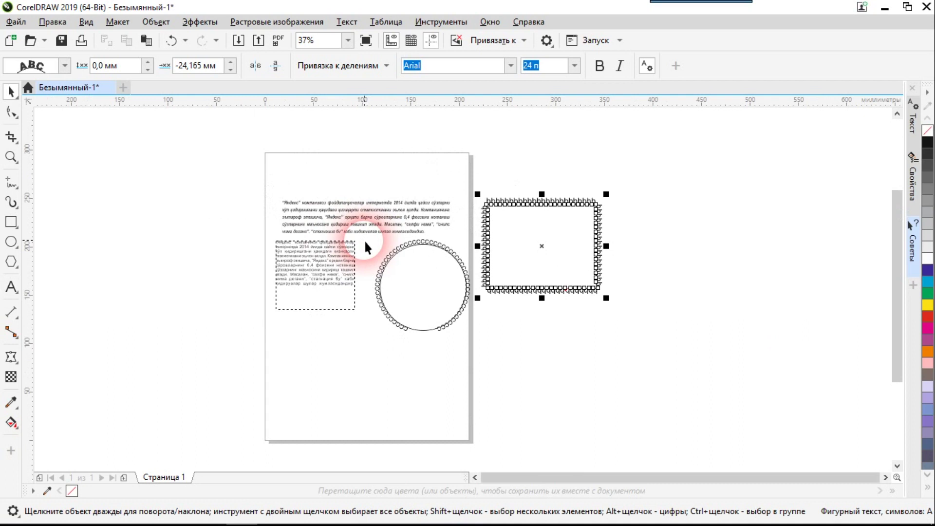
pyautogui.scroll(2, 362, 411)
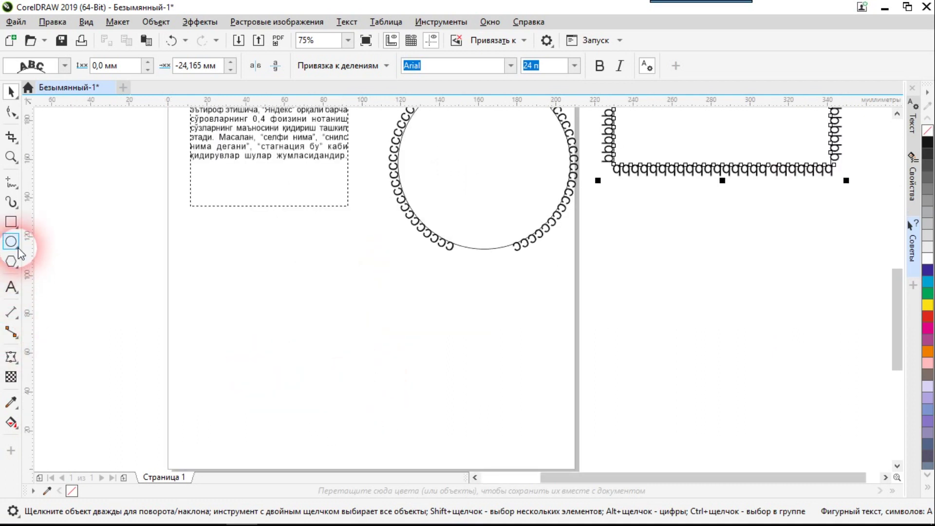
pyautogui.click(12, 287)
pyautogui.click(277, 316)
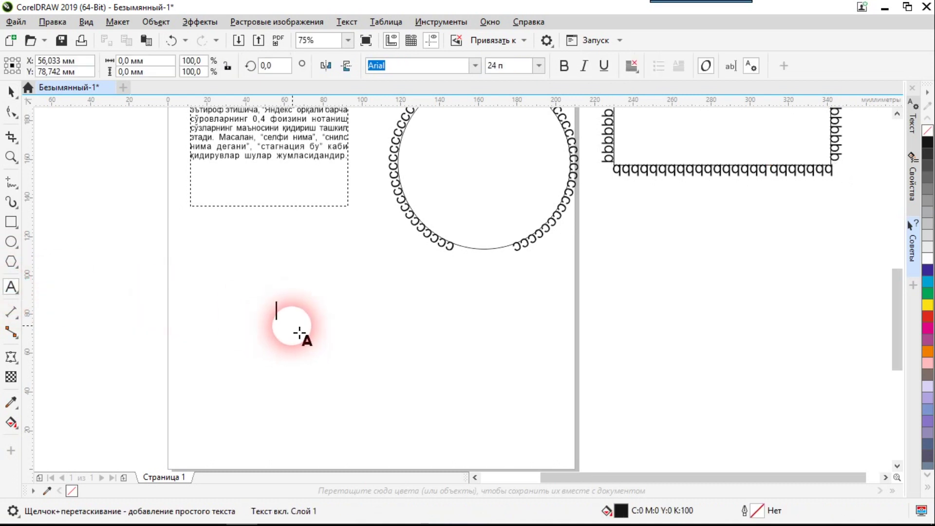
pyautogui.write('Salo')
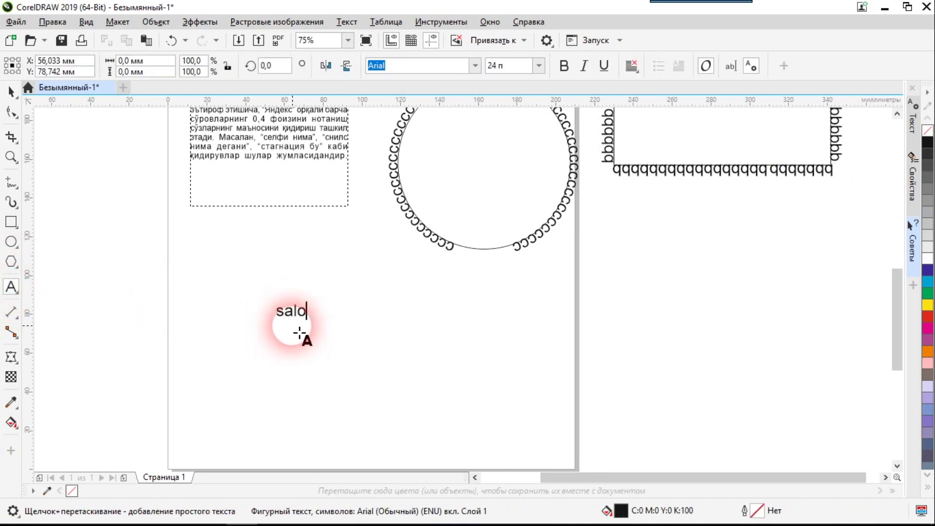
pyautogui.write('m')
pyautogui.click(12, 91)
pyautogui.moveTo(324, 320); pyautogui.dragTo(476, 417)
pyautogui.click(612, 343)
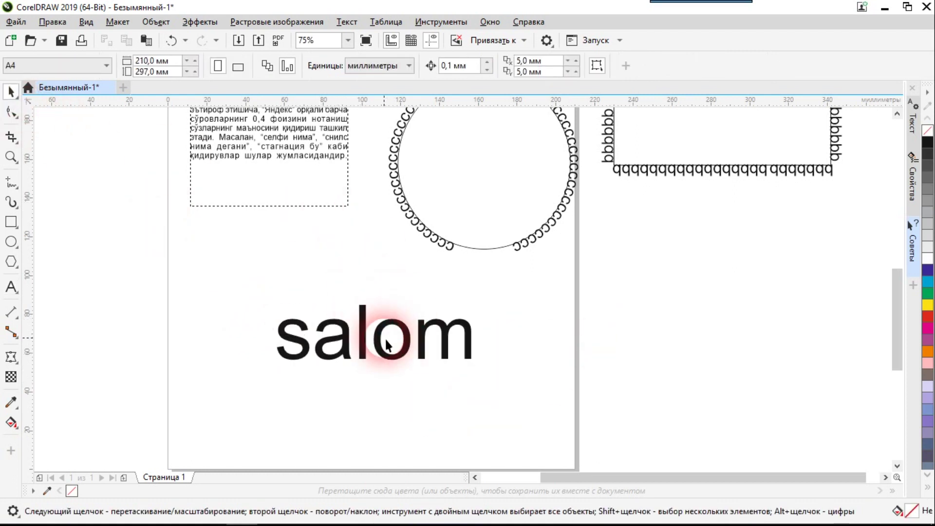
# Apply an envelope to "salom" and arch it by raising the upper middle node and the lower middle node, the latter about 21.5 mm.
pyautogui.click(391, 343)
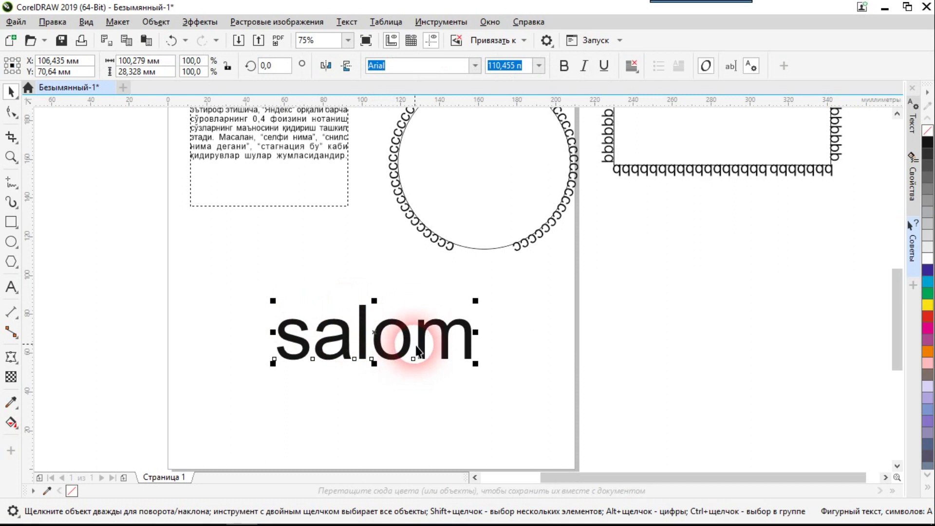
pyautogui.click(17, 364)
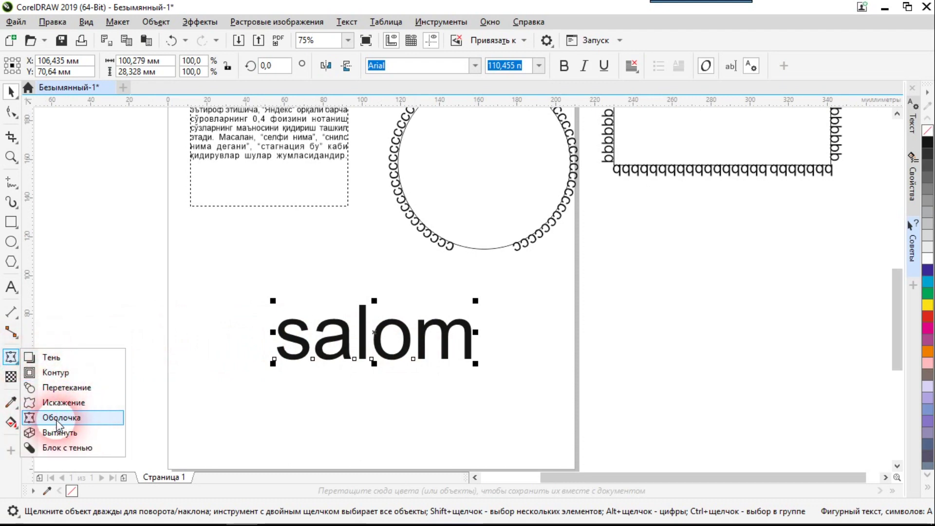
pyautogui.click(58, 418)
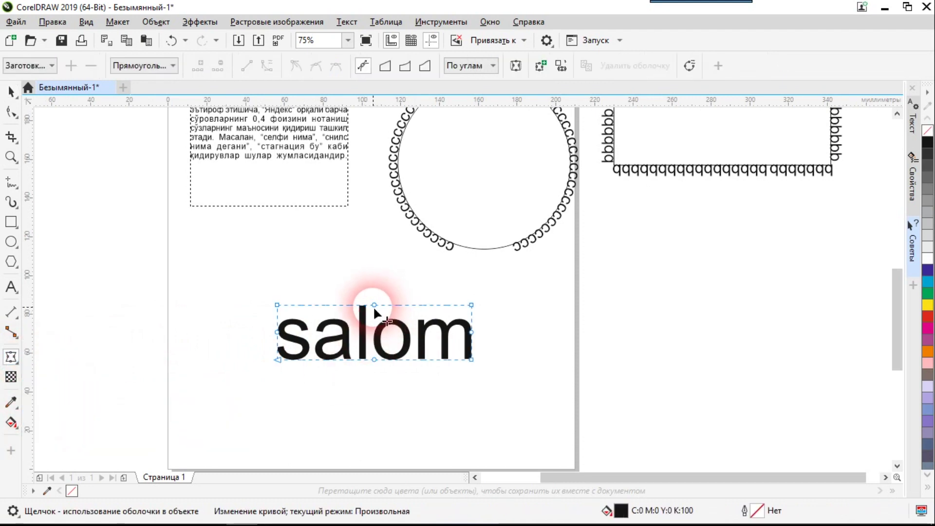
pyautogui.moveTo(375, 309); pyautogui.dragTo(373, 250)
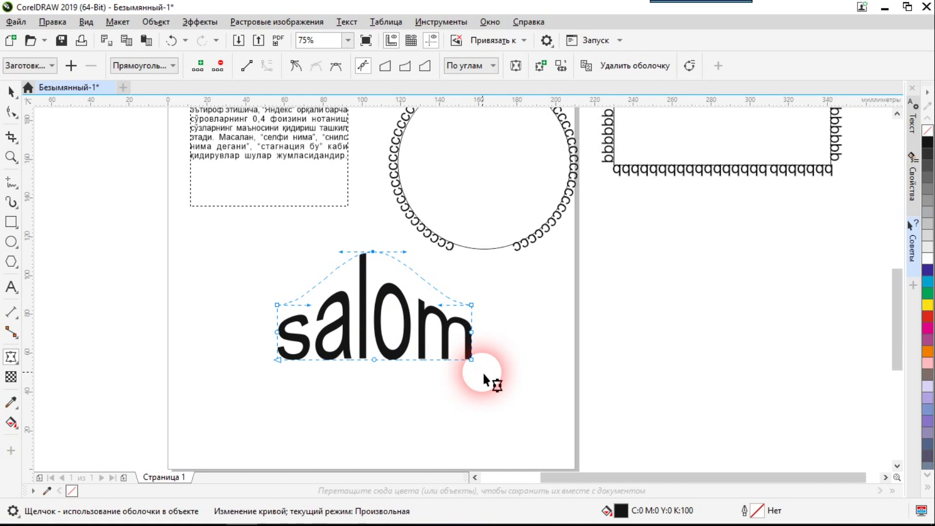
pyautogui.moveTo(374, 359); pyautogui.dragTo(368, 352)
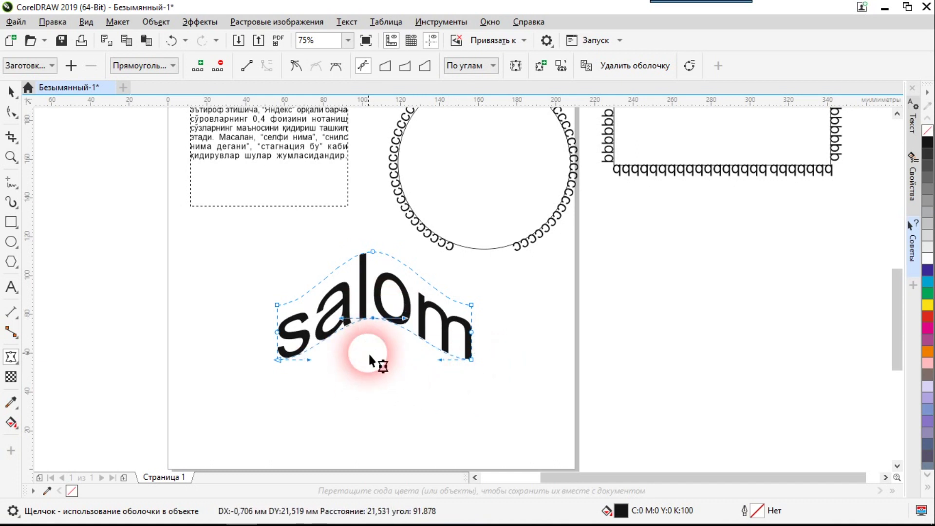
pyautogui.press('space')
pyautogui.click(338, 374)
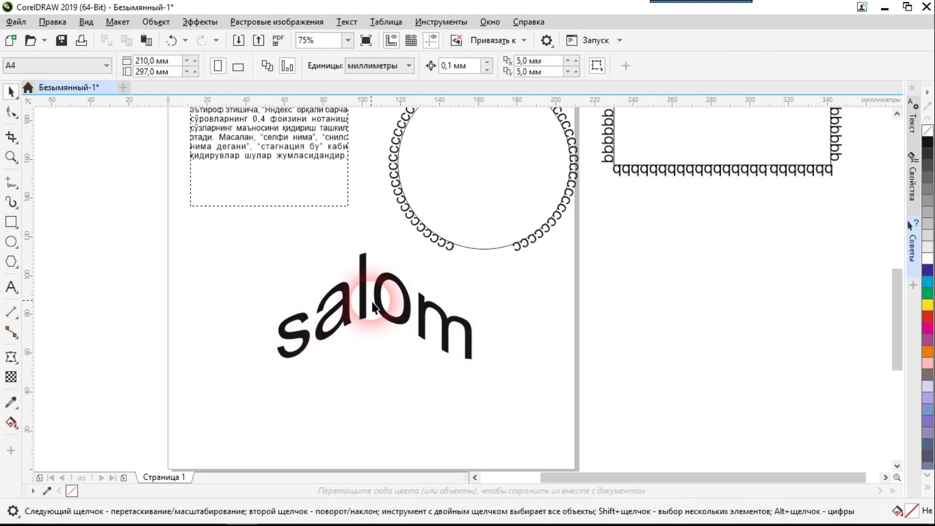
# Flatten the lower edge of the "salom" envelope by lowering its bottom middle node about 21 mm in two moves.
pyautogui.click(18, 116)
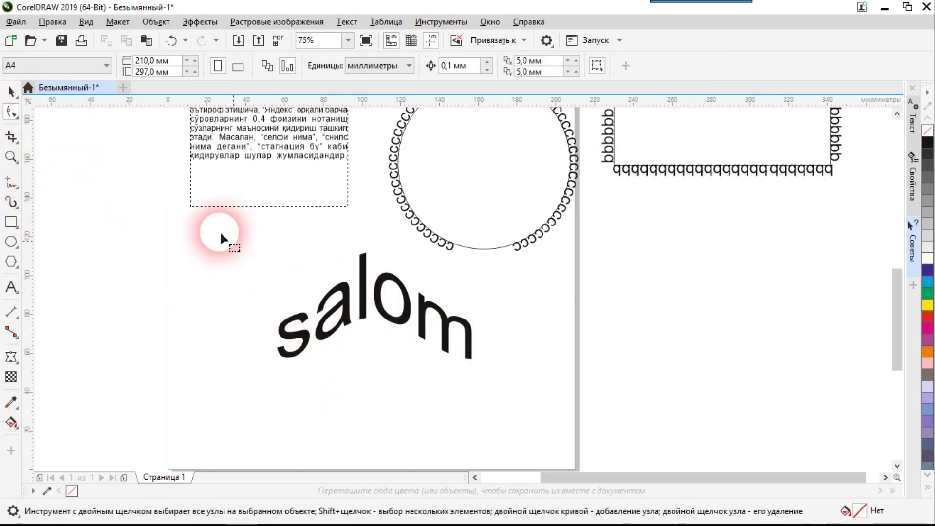
pyautogui.click(364, 305)
pyautogui.moveTo(374, 316); pyautogui.dragTo(373, 344)
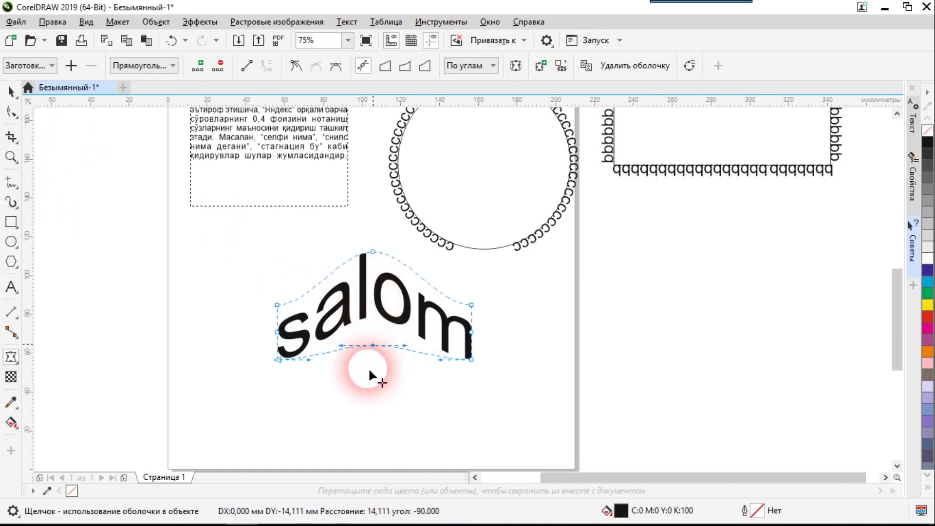
pyautogui.moveTo(373, 345); pyautogui.dragTo(373, 359)
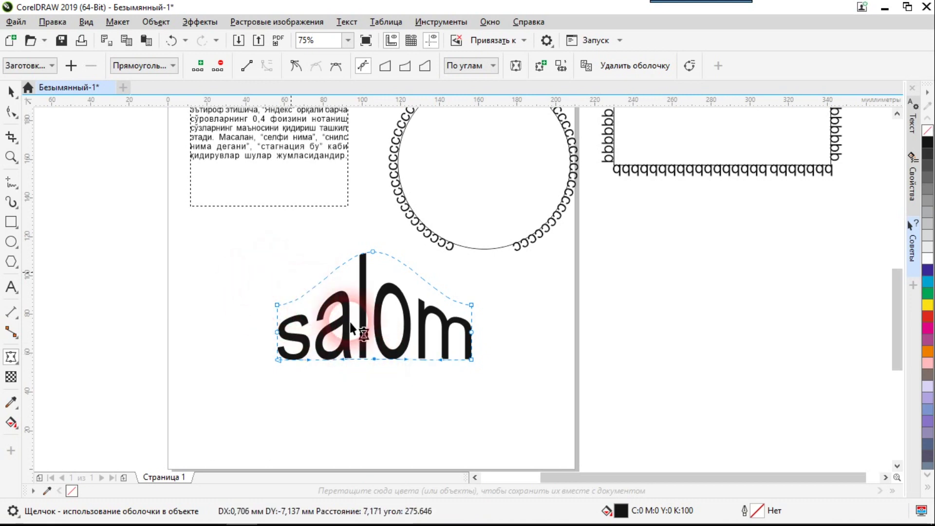
pyautogui.click(305, 323)
pyautogui.click(373, 331)
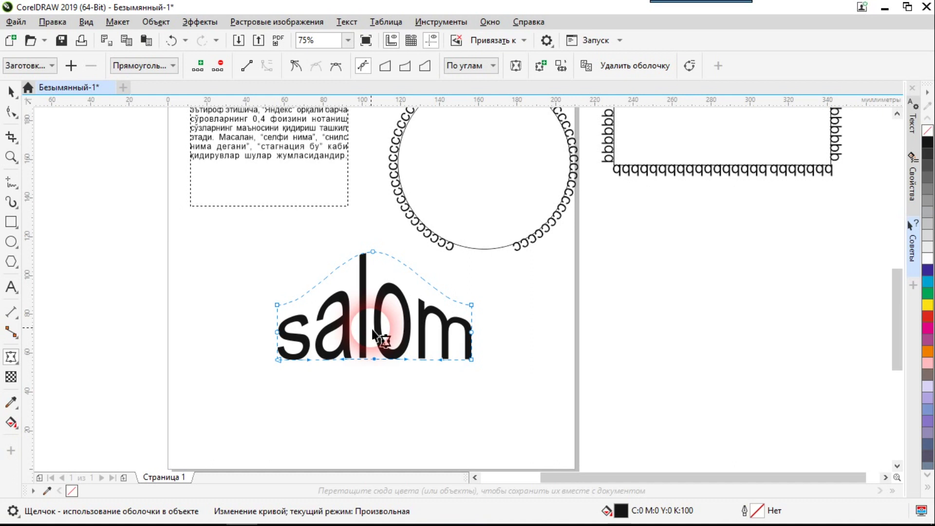
# Try blue, green, pink and orange fills on the "salom" text.
pyautogui.click(10, 92)
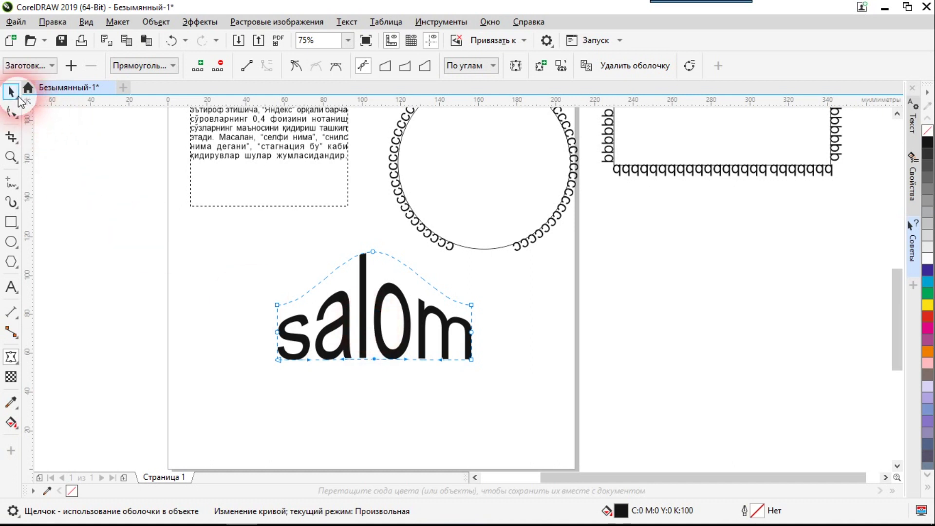
pyautogui.click(308, 303)
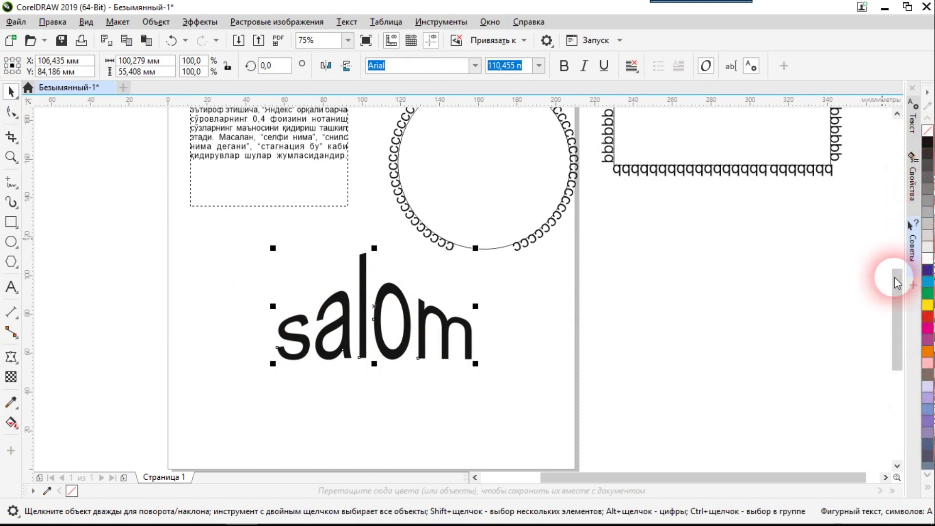
pyautogui.click(928, 271)
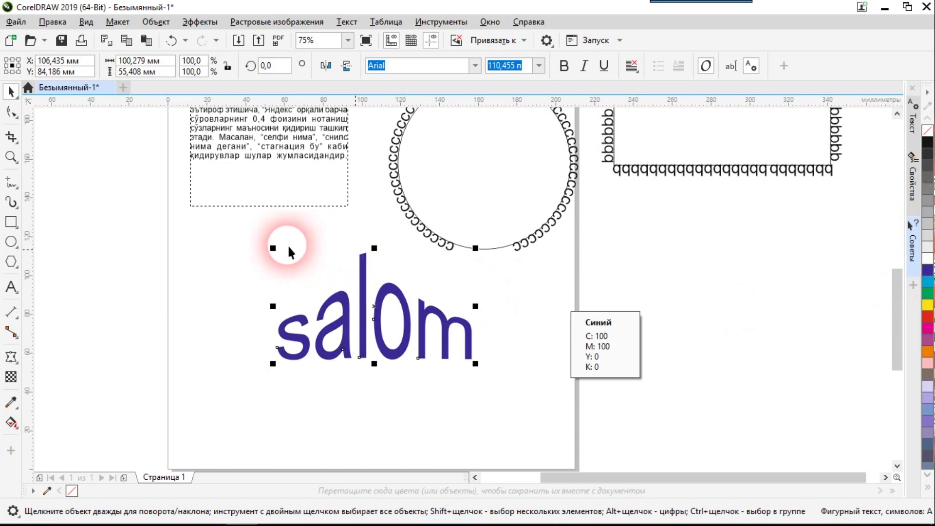
pyautogui.click(928, 293)
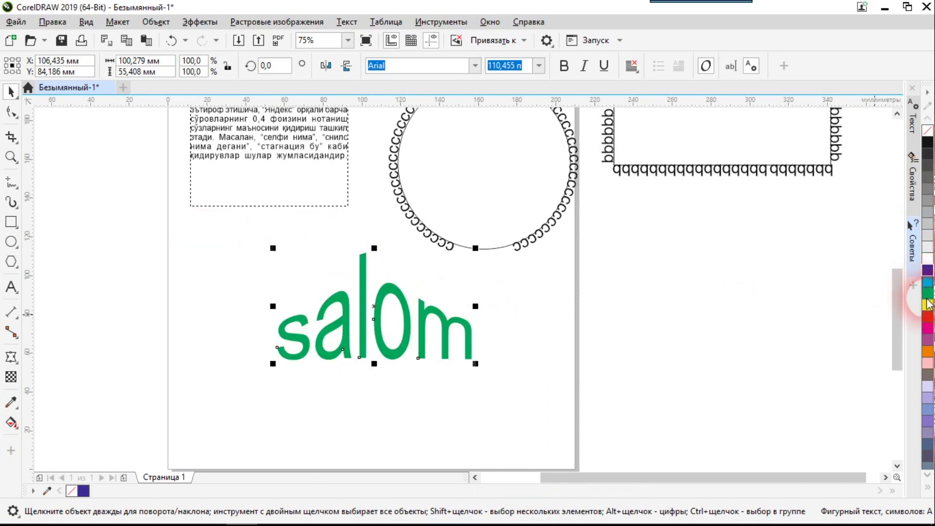
pyautogui.click(930, 365)
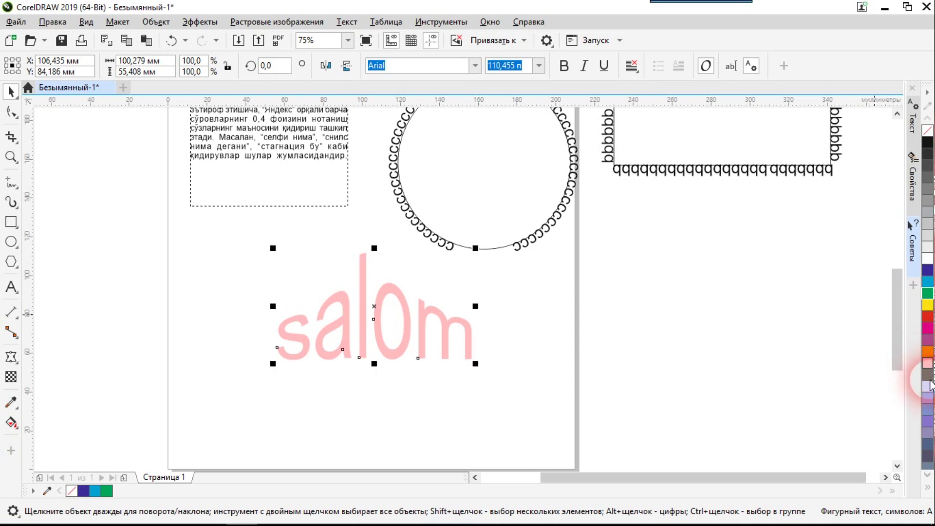
pyautogui.click(928, 351)
pyautogui.click(775, 280)
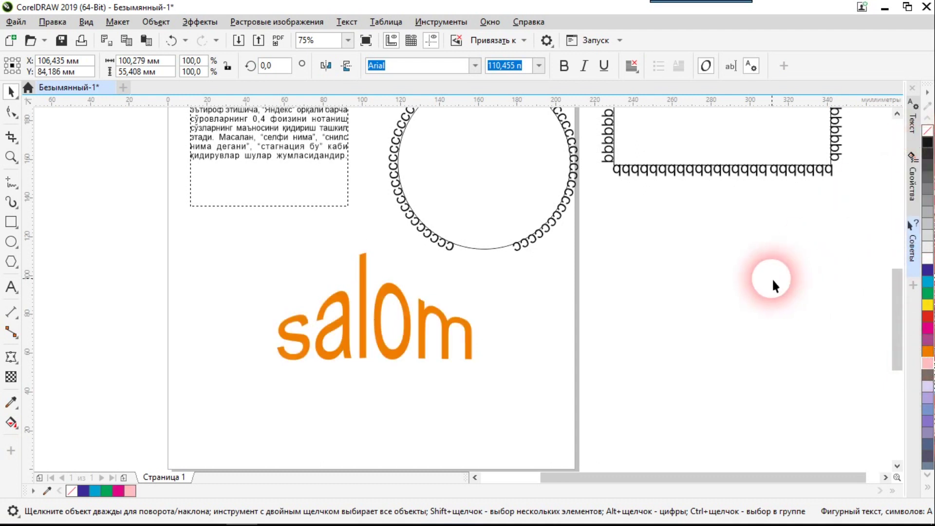
# Undo the trial colour fills on the "salom" text and deselect it.
pyautogui.hotkey('ctrl', 'z')
pyautogui.hotkey('ctrl', 'z')
pyautogui.hotkey('ctrl', 'z')
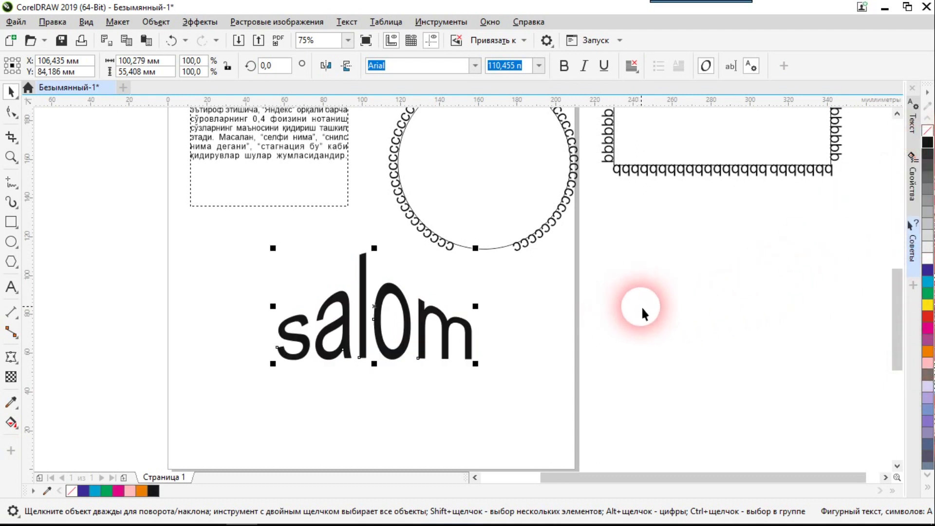
pyautogui.click(681, 342)
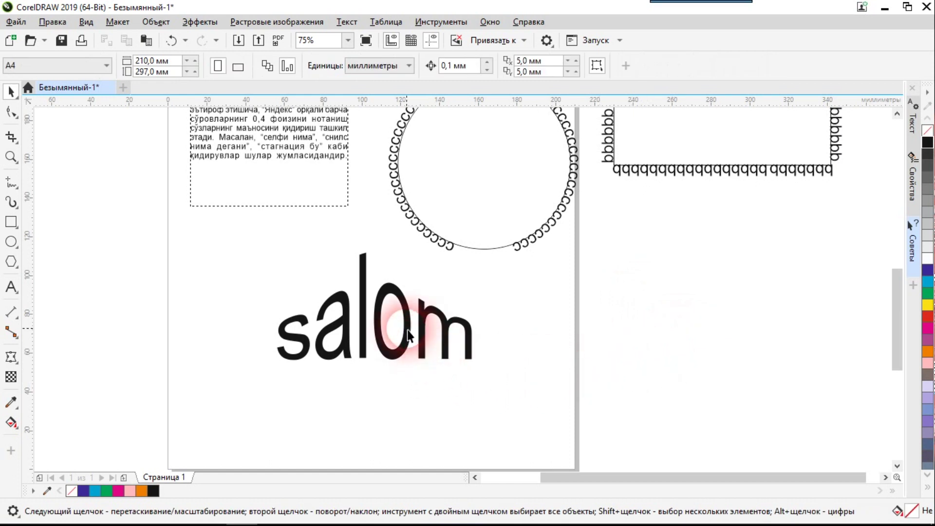
# Enlarge the "salom" text proportionally to about 134 × 74 mm, extending it down and to the right.
pyautogui.click(454, 352)
pyautogui.moveTo(476, 364); pyautogui.dragTo(549, 403)
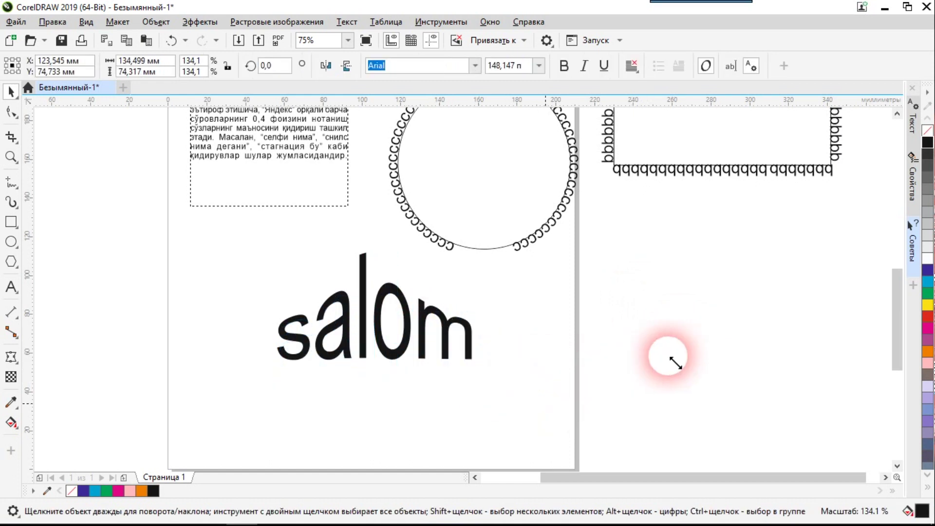
pyautogui.click(623, 365)
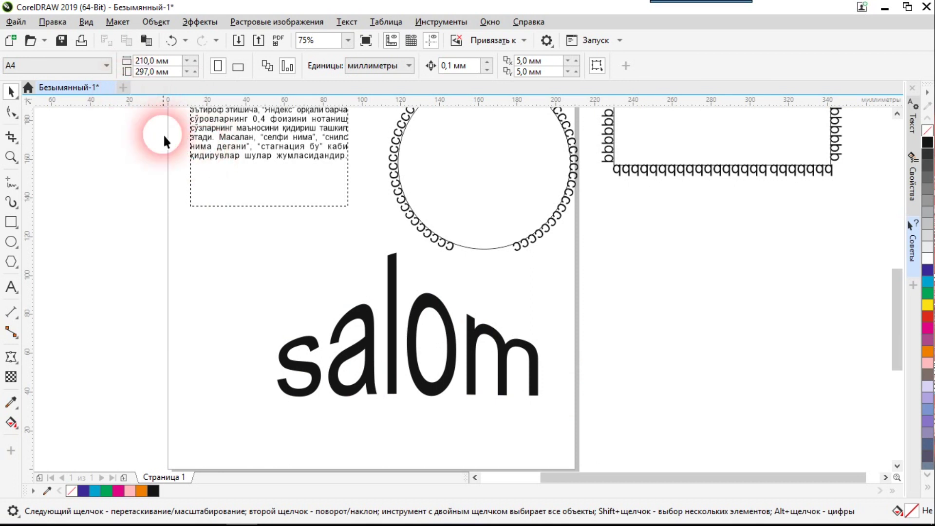
# Import the photo 10.jpg from the desktop folder "15 та" and place it about 122 × 81 mm beside the page, below the rectangle.
pyautogui.click(238, 40)
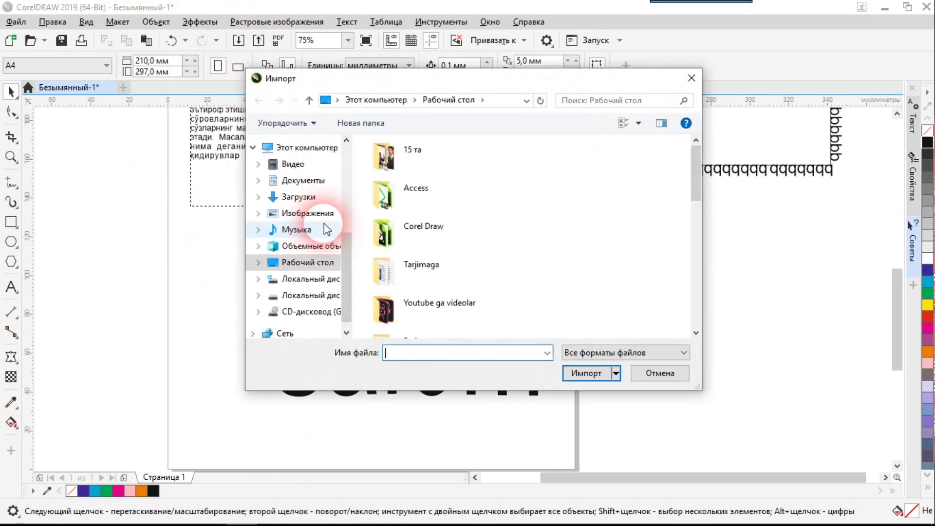
pyautogui.scroll(-5, 398, 242)
pyautogui.scroll(5, 393, 240)
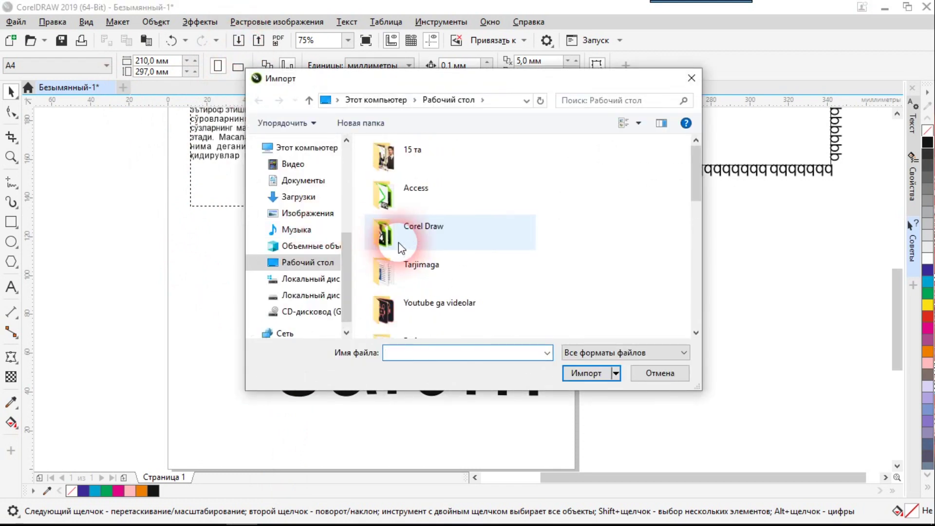
pyautogui.doubleClick(395, 155)
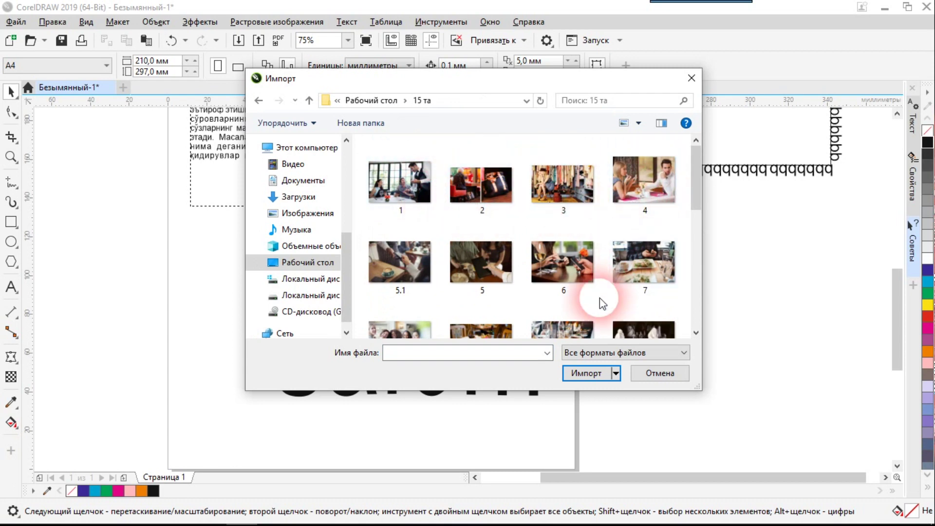
pyautogui.scroll(-1, 574, 266)
pyautogui.click(572, 310)
pyautogui.click(587, 375)
pyautogui.moveTo(622, 229); pyautogui.dragTo(859, 414)
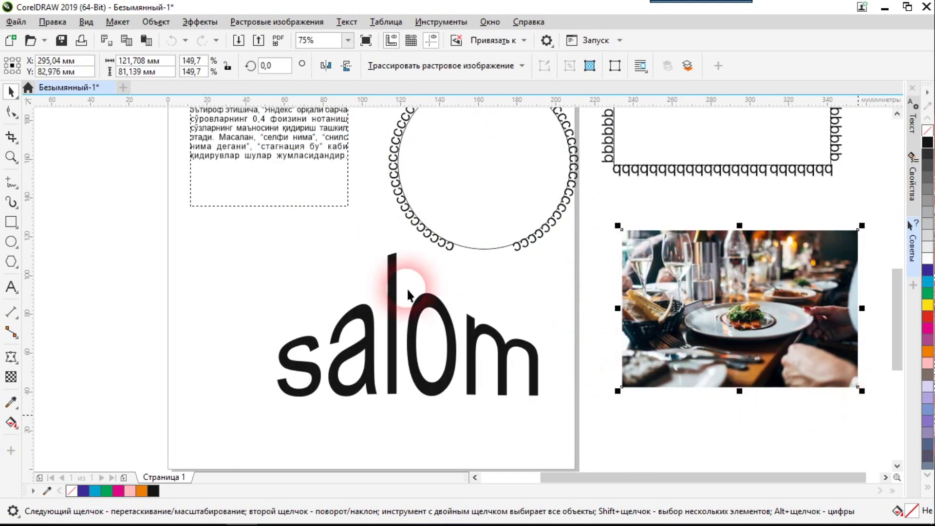
# Place the restaurant photo inside the "salom" letters with PowerClip and check the result up close and on the whole page.
pyautogui.click(360, 263)
pyautogui.click(709, 306)
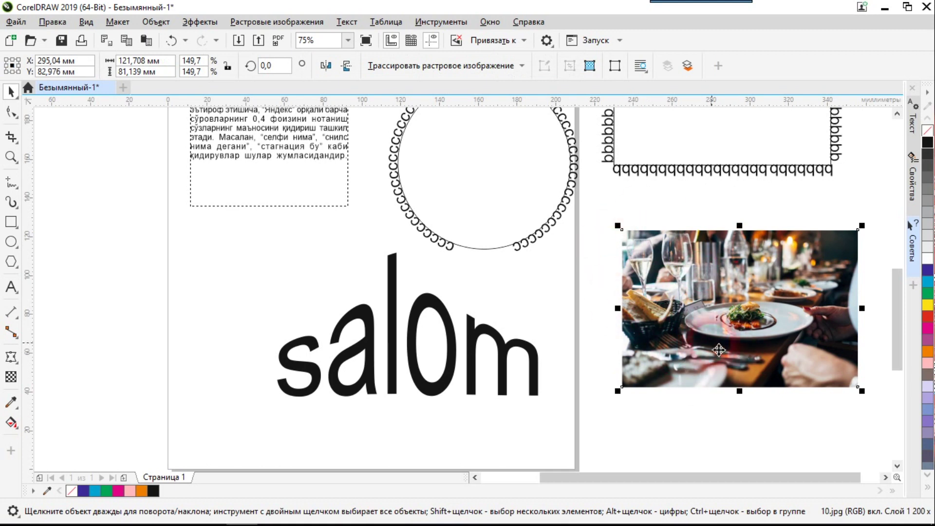
pyautogui.click(156, 22)
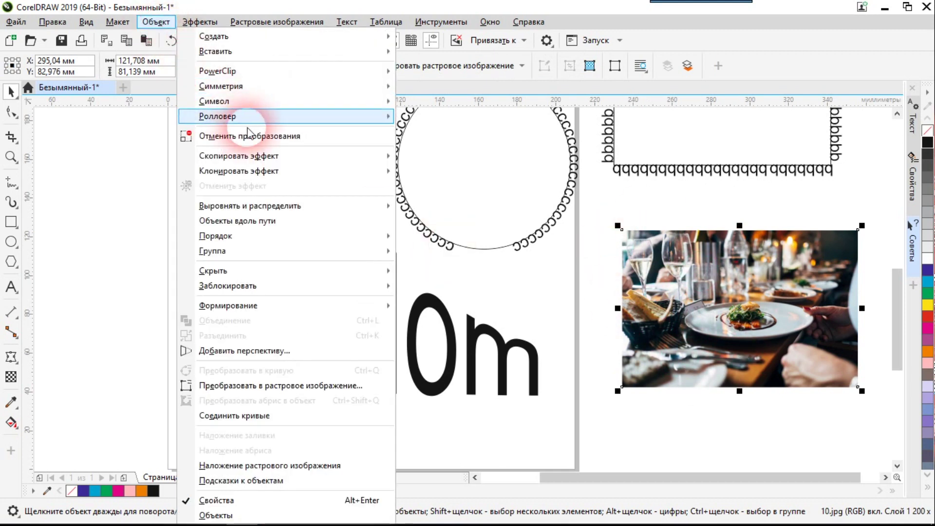
pyautogui.click(437, 97)
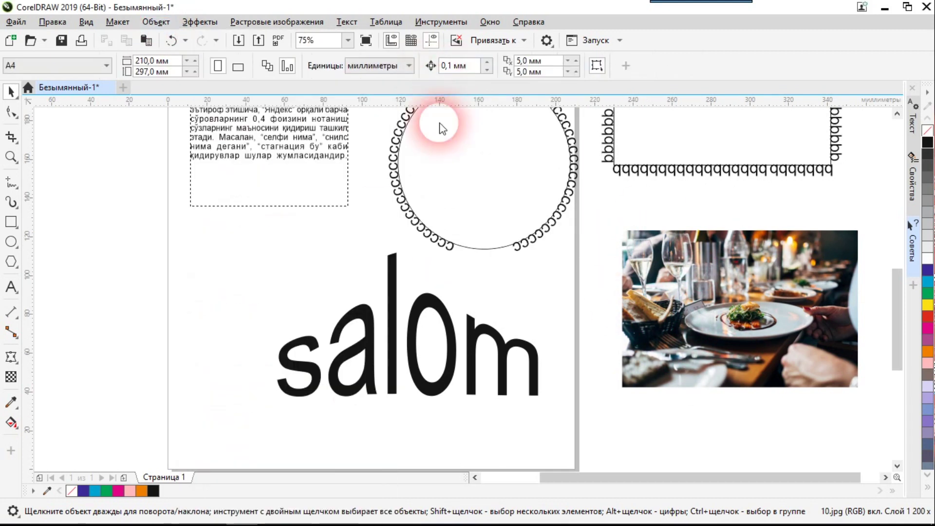
pyautogui.click(442, 322)
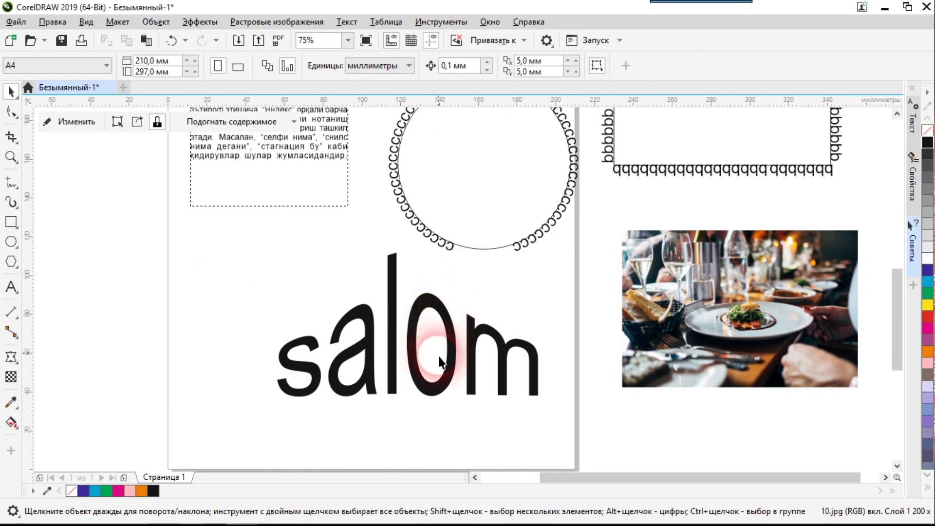
pyautogui.click(146, 314)
pyautogui.click(418, 352)
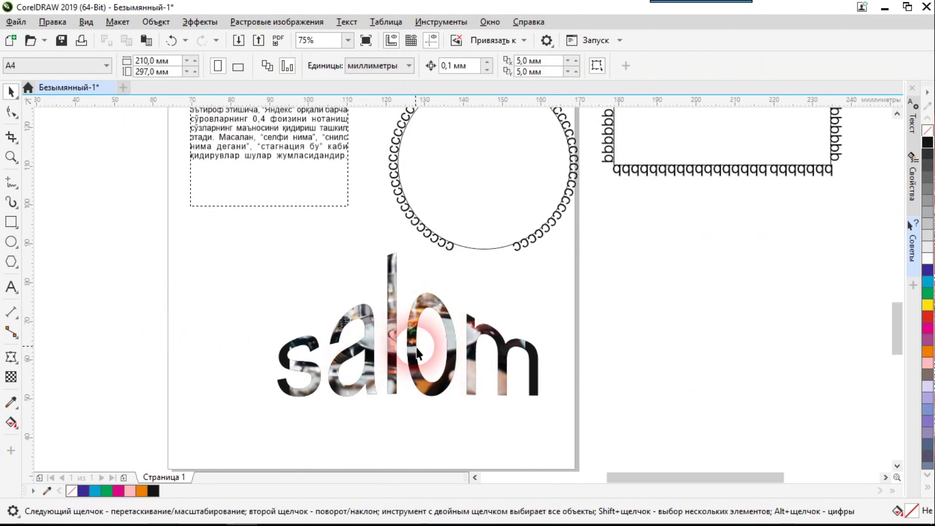
pyautogui.scroll(2, 414, 347)
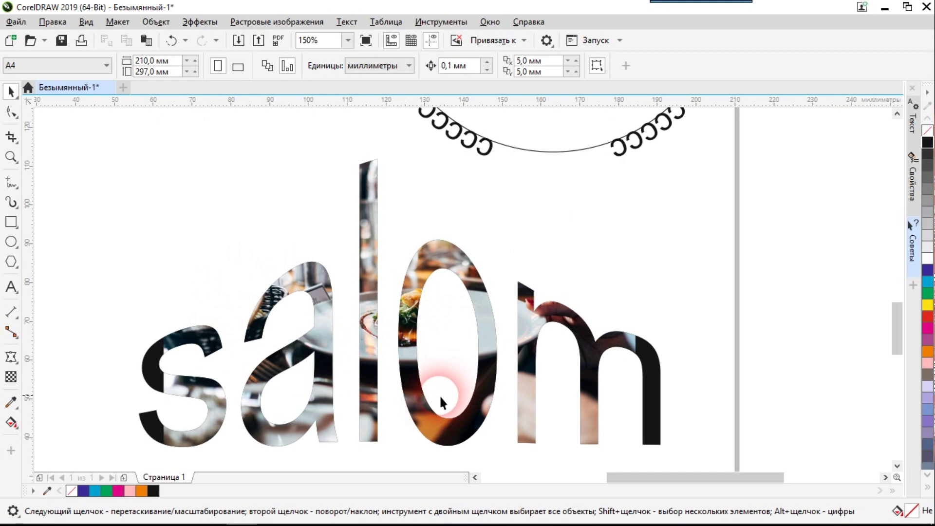
pyautogui.scroll(-2, 394, 383)
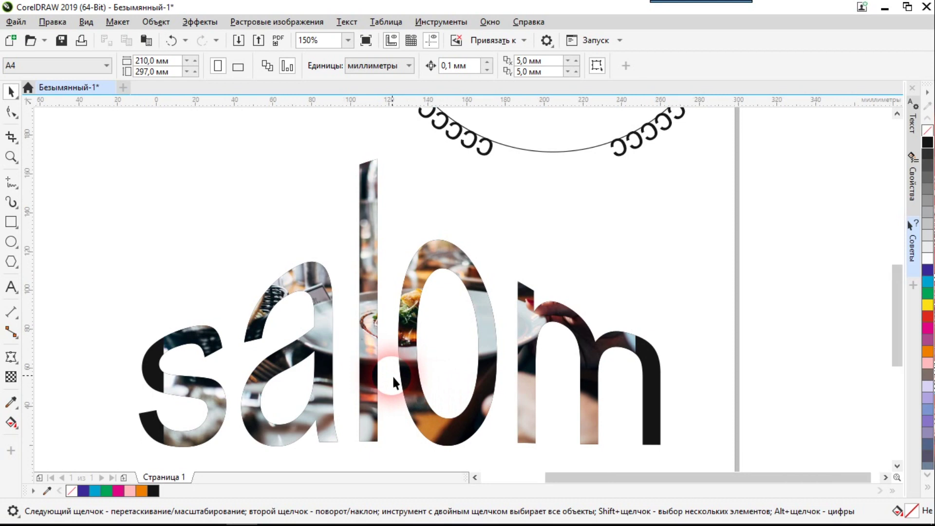
pyautogui.scroll(2, 394, 383)
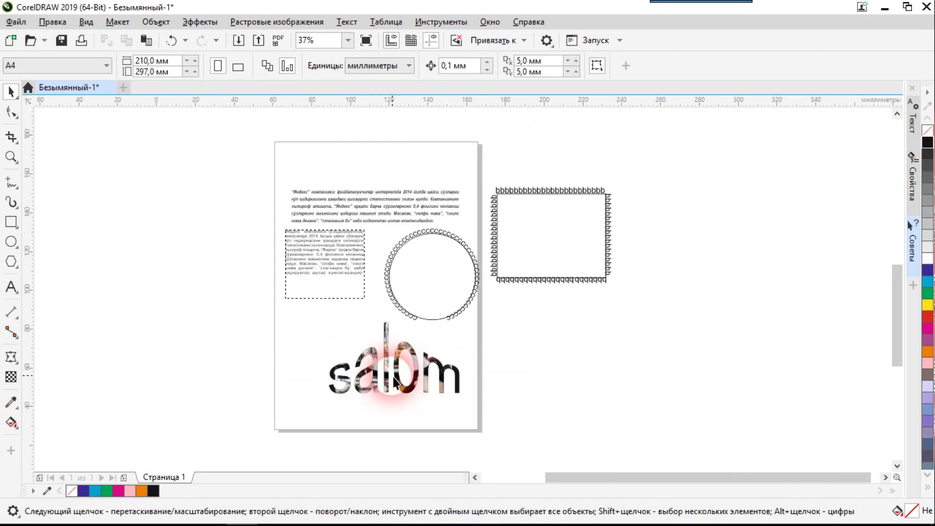